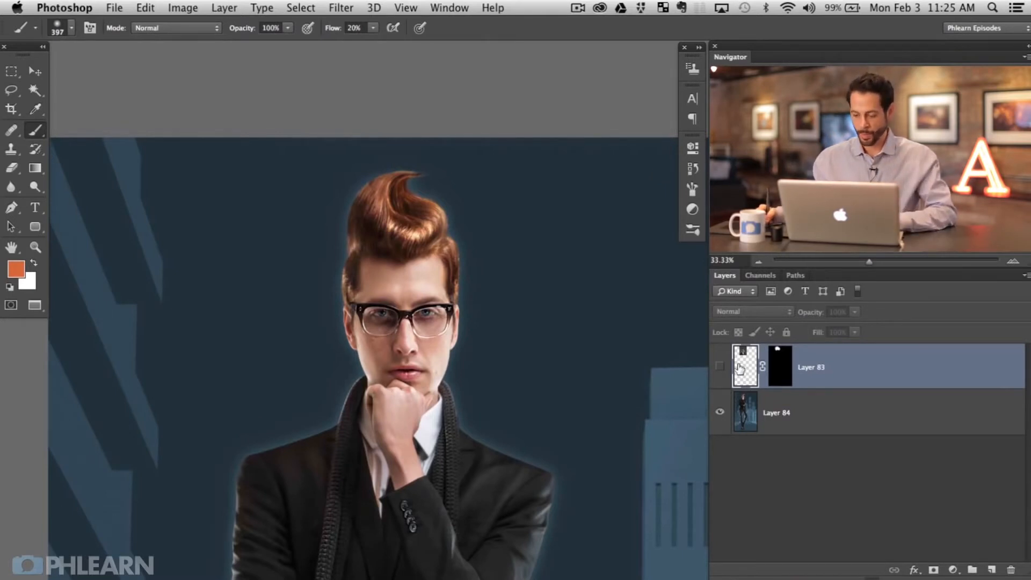
# Step: Compare the portrait with and without Layer 83's dark hair, then stamp visible layers into Layer 85
pyautogui.click(719, 367)
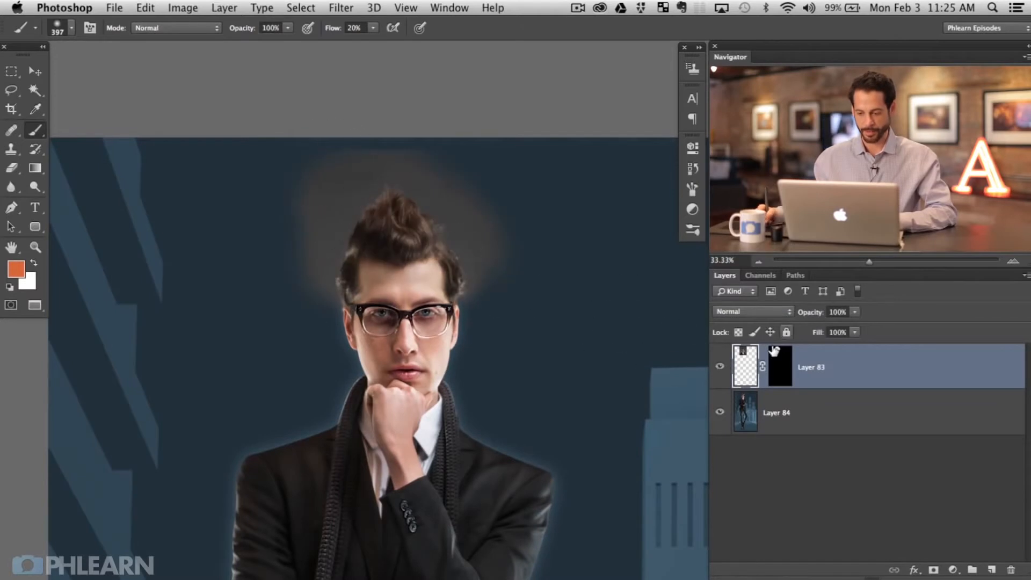
pyautogui.click(719, 366)
pyautogui.click(719, 366)
pyautogui.click(719, 366)
pyautogui.click(719, 365)
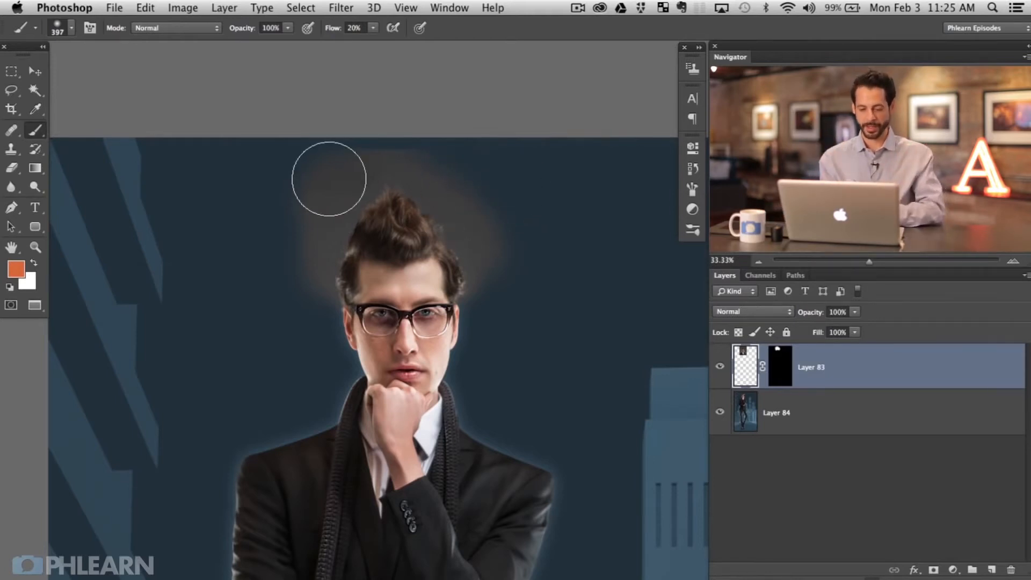
pyautogui.click(721, 368)
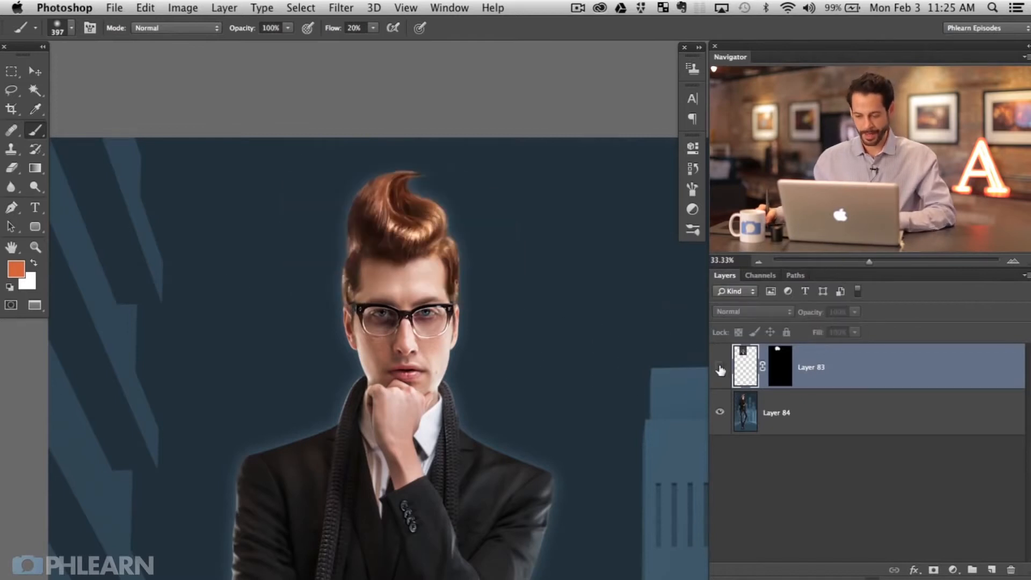
pyautogui.click(720, 369)
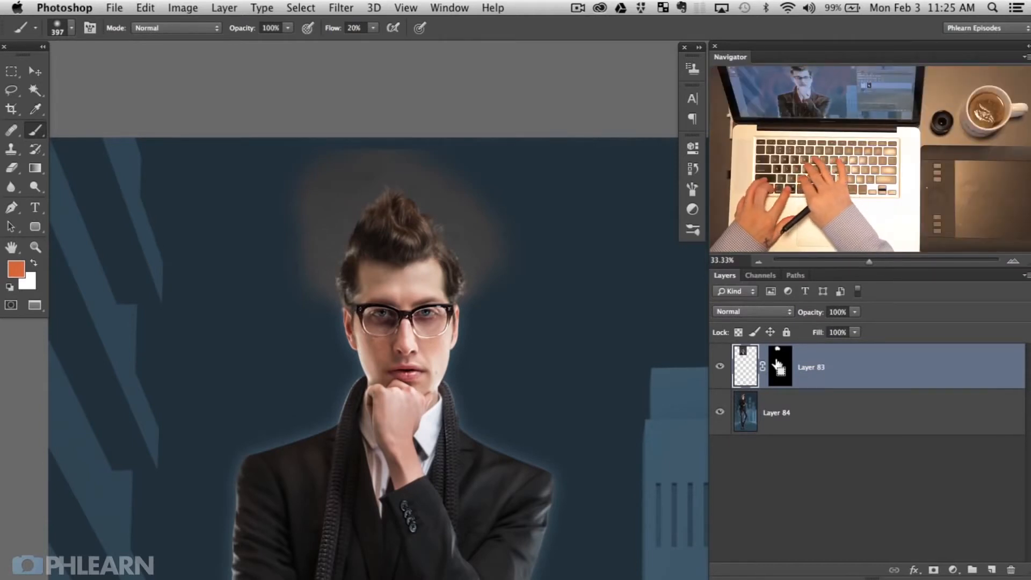
pyautogui.press('super+alt+shift+e')
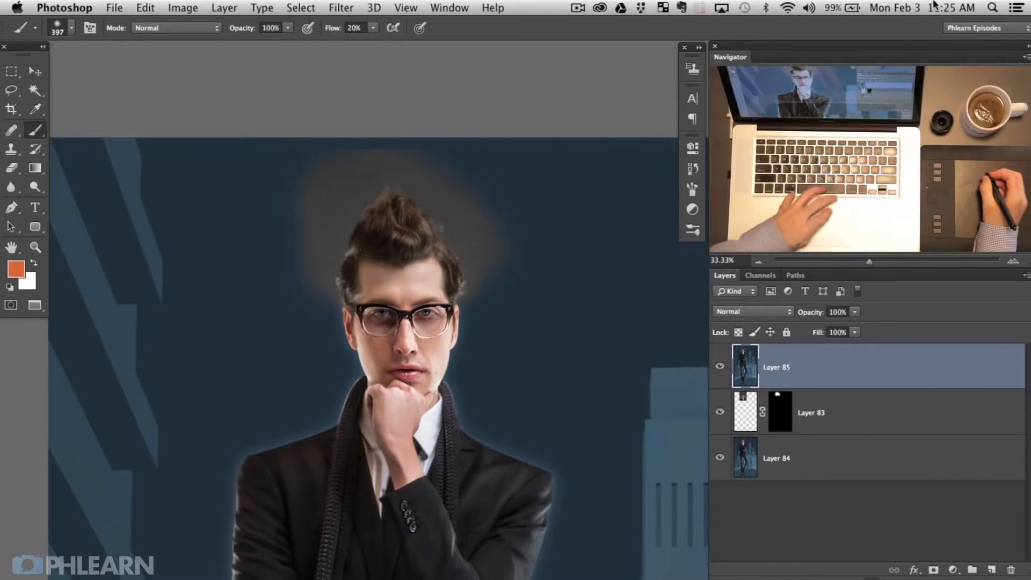
# Step: Draw a rectangular marquee selection around the man's head and body
pyautogui.moveTo(1030, 1)
pyautogui.click(857, 290)
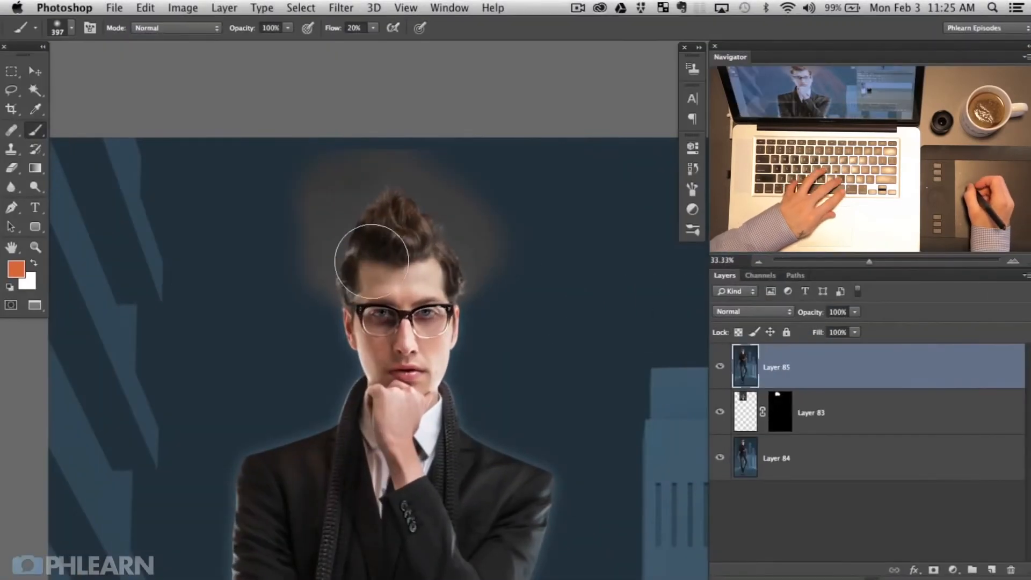
pyautogui.press('m')
pyautogui.moveTo(243, 139); pyautogui.dragTo(559, 518)
# Step: Open Liquify full-screen on the selection and set the Forward Warp brush to about 500
pyautogui.press('super+shift+x')
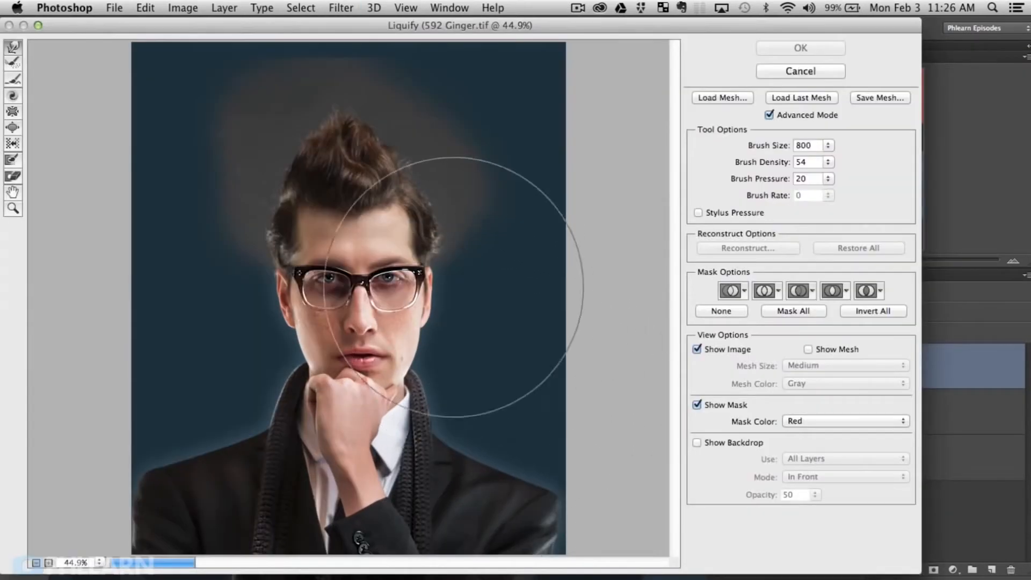
pyautogui.click(37, 25)
pyautogui.press('alt')
pyautogui.moveTo(424, 288); pyautogui.dragTo(349, 283)
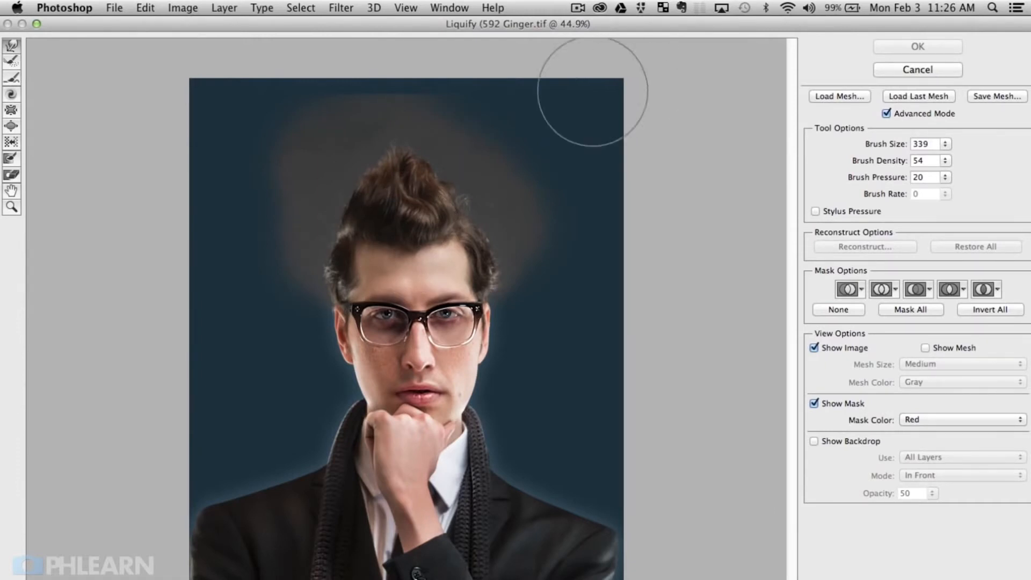
pyautogui.moveTo(364, 185); pyautogui.dragTo(448, 184)
# Step: Push the quiff taller, then lower the warp pressure and set the brush to about 288
pyautogui.moveTo(338, 188)
pyautogui.mouseDown()
pyautogui.moveTo(347, 124)
pyautogui.moveTo(462, 143)
pyautogui.moveTo(482, 167)
pyautogui.moveTo(437, 138)
pyautogui.moveTo(473, 157)
pyautogui.moveTo(483, 150)
pyautogui.moveTo(349, 152)
pyautogui.moveTo(339, 170)
pyautogui.moveTo(332, 153)
pyautogui.mouseUp()
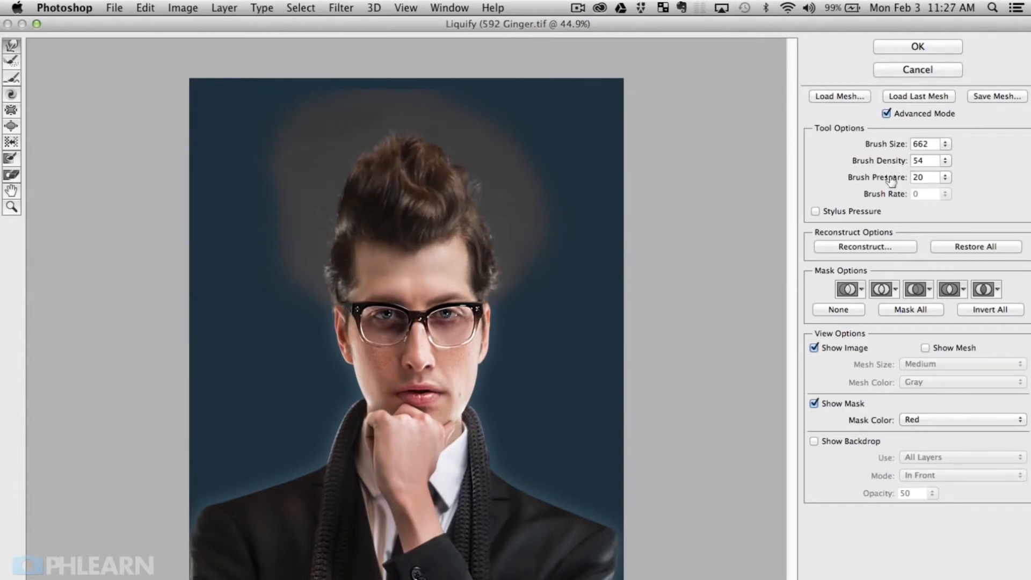
pyautogui.moveTo(890, 181); pyautogui.dragTo(894, 178)
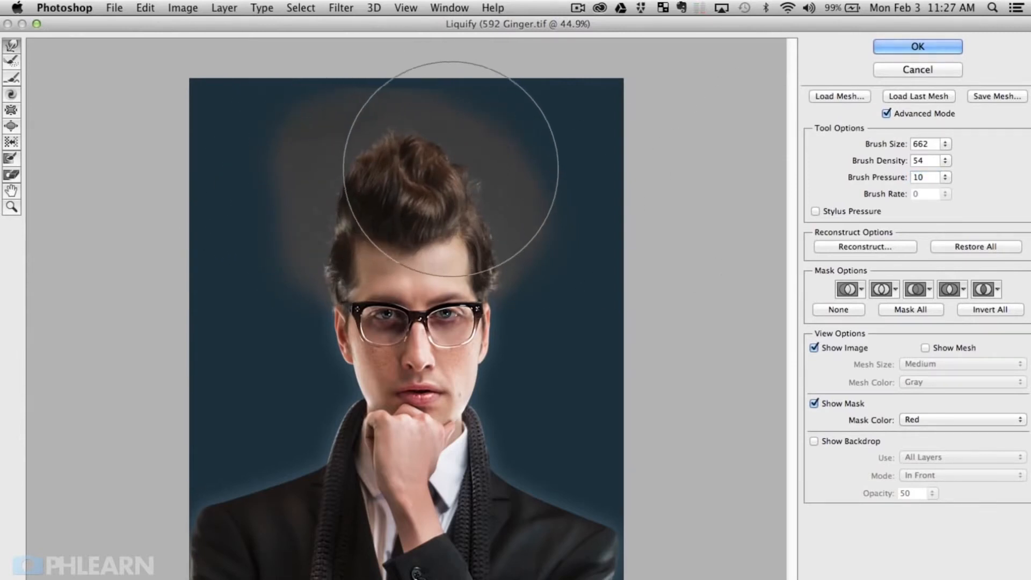
pyautogui.moveTo(312, 266); pyautogui.dragTo(257, 261)
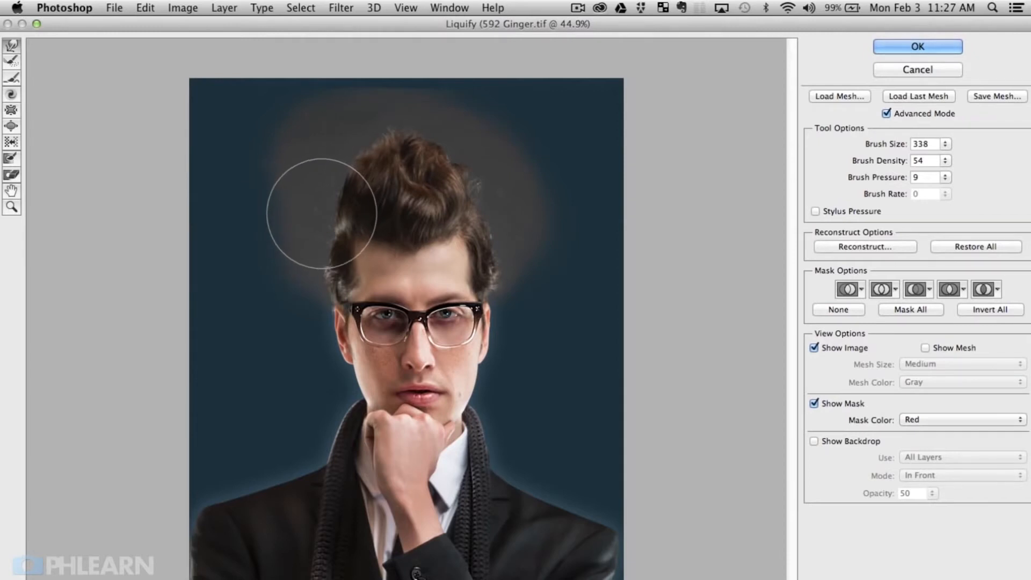
pyautogui.moveTo(329, 263)
pyautogui.mouseDown()
pyautogui.moveTo(296, 262)
pyautogui.moveTo(345, 264)
pyautogui.moveTo(300, 266)
pyautogui.mouseUp()
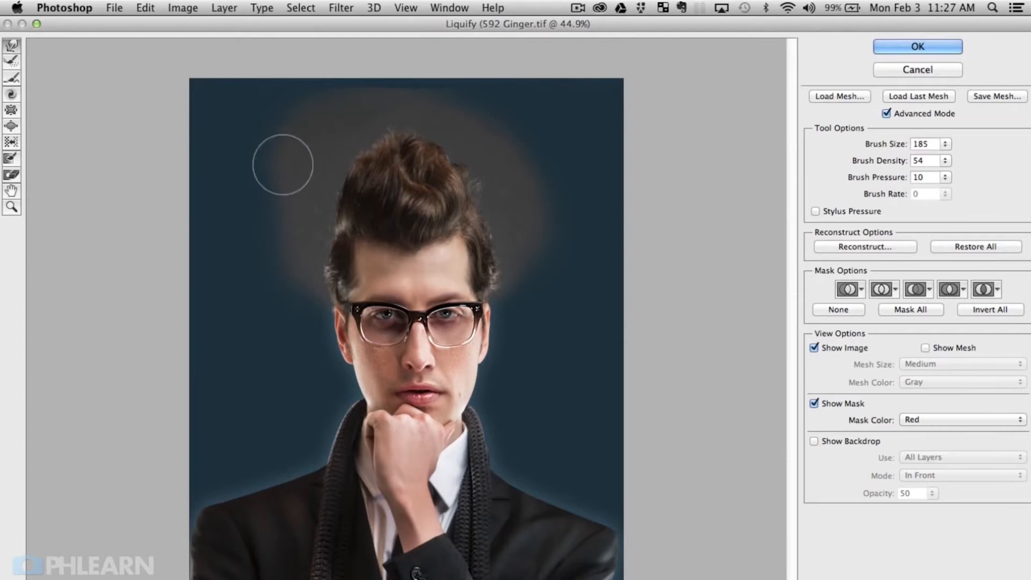
pyautogui.moveTo(317, 264); pyautogui.dragTo(352, 263)
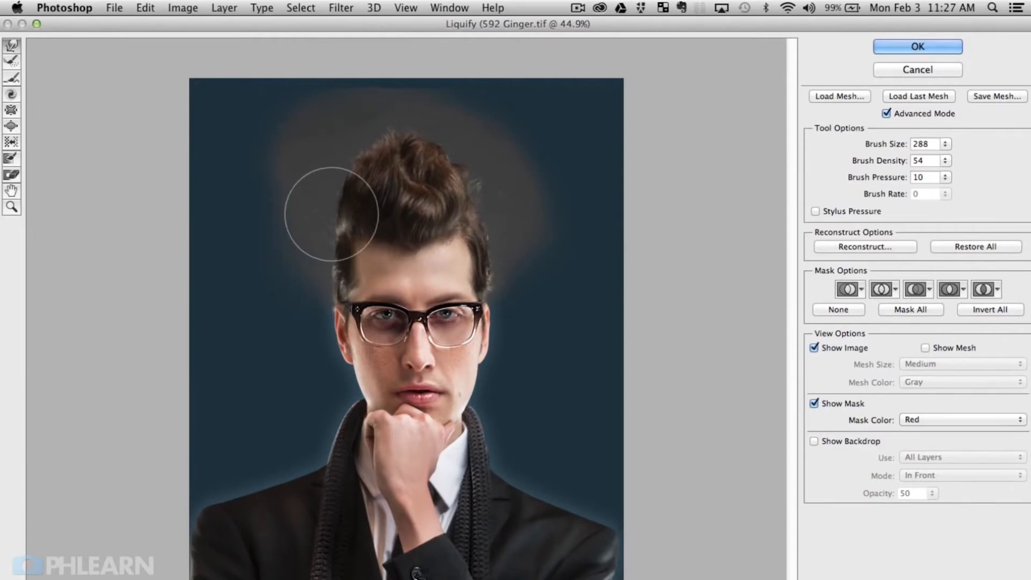
# Step: Shape the tuft: push the upper-right hair down-left, raise the top, narrow it, nudge the tip right
pyautogui.moveTo(458, 140)
pyautogui.mouseDown()
pyautogui.moveTo(436, 162)
pyautogui.moveTo(433, 140)
pyautogui.moveTo(433, 176)
pyautogui.mouseUp()
pyautogui.moveTo(482, 153)
pyautogui.mouseDown()
pyautogui.moveTo(455, 168)
pyautogui.moveTo(425, 161)
pyautogui.mouseUp()
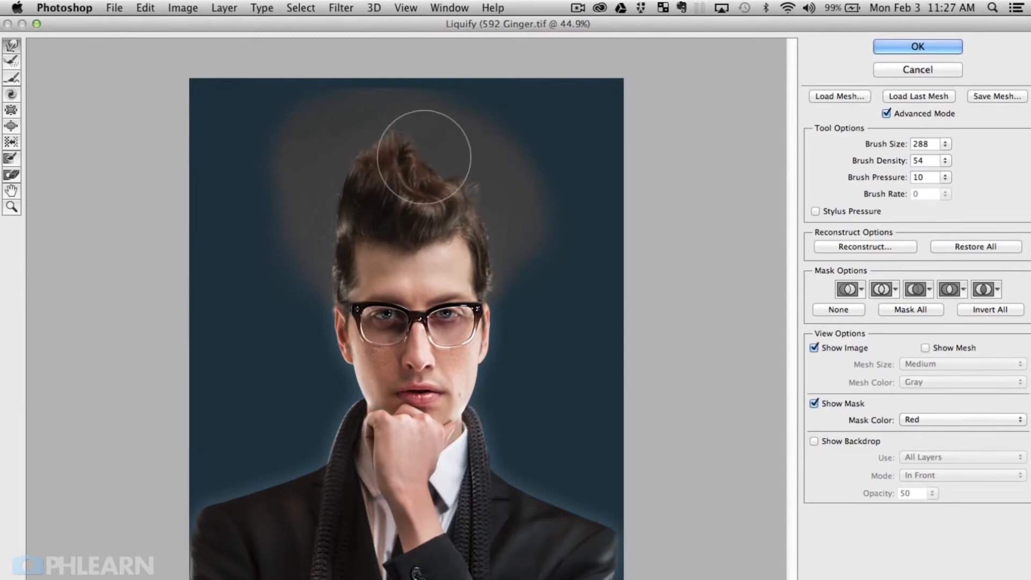
pyautogui.moveTo(342, 186)
pyautogui.mouseDown()
pyautogui.moveTo(350, 154)
pyautogui.moveTo(381, 142)
pyautogui.mouseUp()
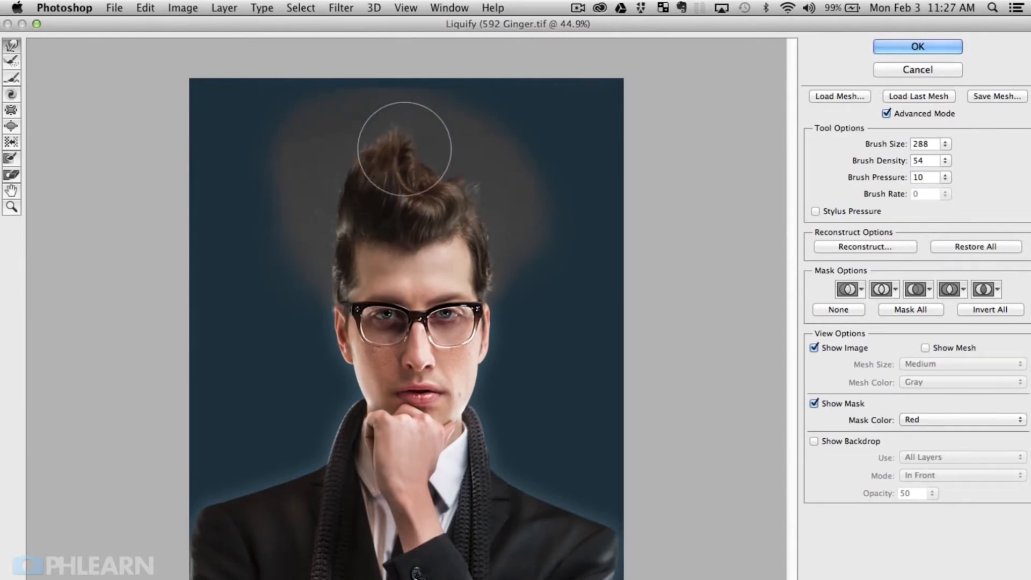
pyautogui.moveTo(448, 169)
pyautogui.mouseDown()
pyautogui.moveTo(425, 175)
pyautogui.moveTo(465, 164)
pyautogui.moveTo(405, 155)
pyautogui.mouseUp()
pyautogui.moveTo(338, 143)
pyautogui.mouseDown()
pyautogui.moveTo(395, 112)
pyautogui.moveTo(408, 126)
pyautogui.moveTo(410, 116)
pyautogui.mouseUp()
pyautogui.moveTo(441, 150)
pyautogui.mouseDown()
pyautogui.moveTo(441, 194)
pyautogui.moveTo(423, 191)
pyautogui.moveTo(456, 202)
pyautogui.moveTo(419, 201)
pyautogui.mouseUp()
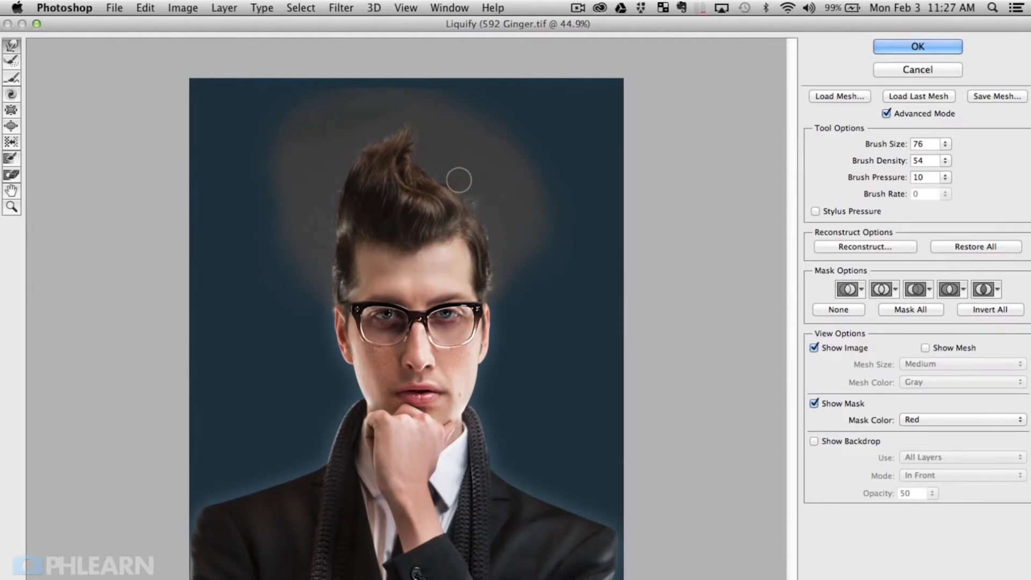
# Step: Push the tuft down into a right-leaning curl and slim its left edge, ending at brush size 251
pyautogui.moveTo(446, 202); pyautogui.dragTo(450, 204)
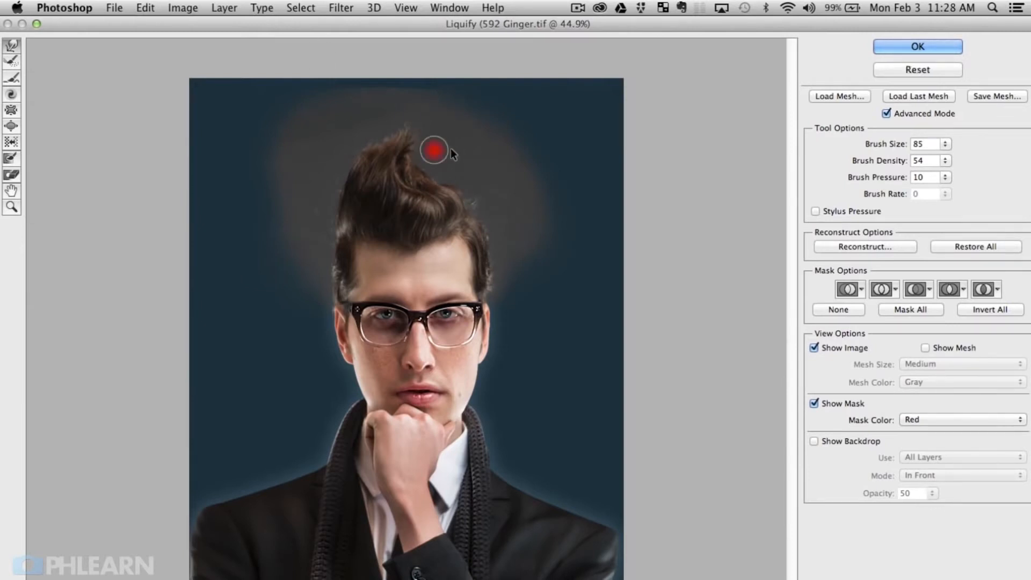
pyautogui.click(496, 219)
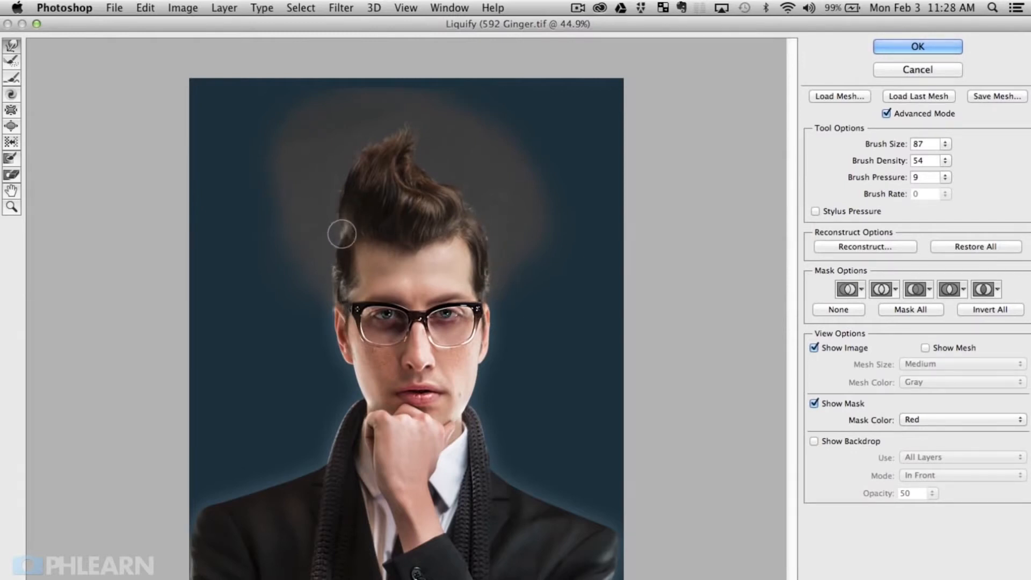
pyautogui.moveTo(306, 226); pyautogui.dragTo(344, 226)
pyautogui.moveTo(428, 155)
pyautogui.mouseDown()
pyautogui.moveTo(398, 168)
pyautogui.moveTo(413, 150)
pyautogui.moveTo(406, 125)
pyautogui.mouseUp()
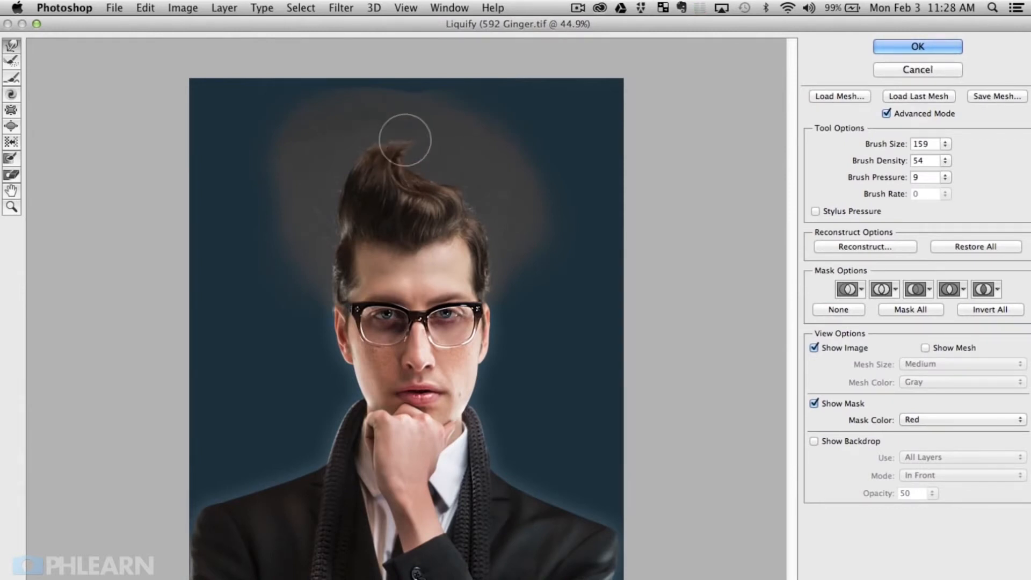
pyautogui.moveTo(406, 127); pyautogui.dragTo(413, 172)
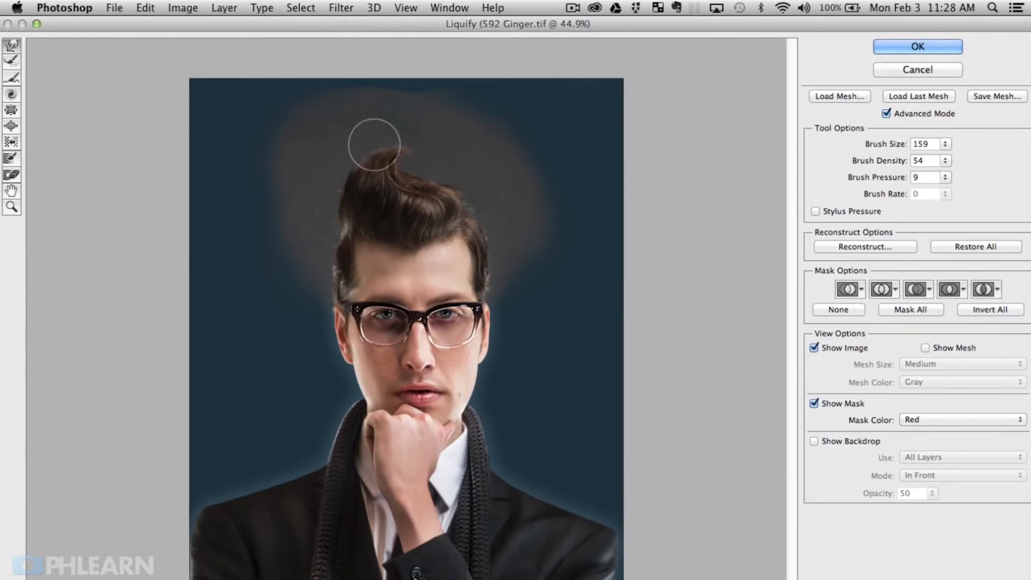
pyautogui.moveTo(323, 220)
pyautogui.mouseDown()
pyautogui.moveTo(338, 222)
pyautogui.moveTo(331, 212)
pyautogui.moveTo(362, 142)
pyautogui.moveTo(404, 136)
pyautogui.mouseUp()
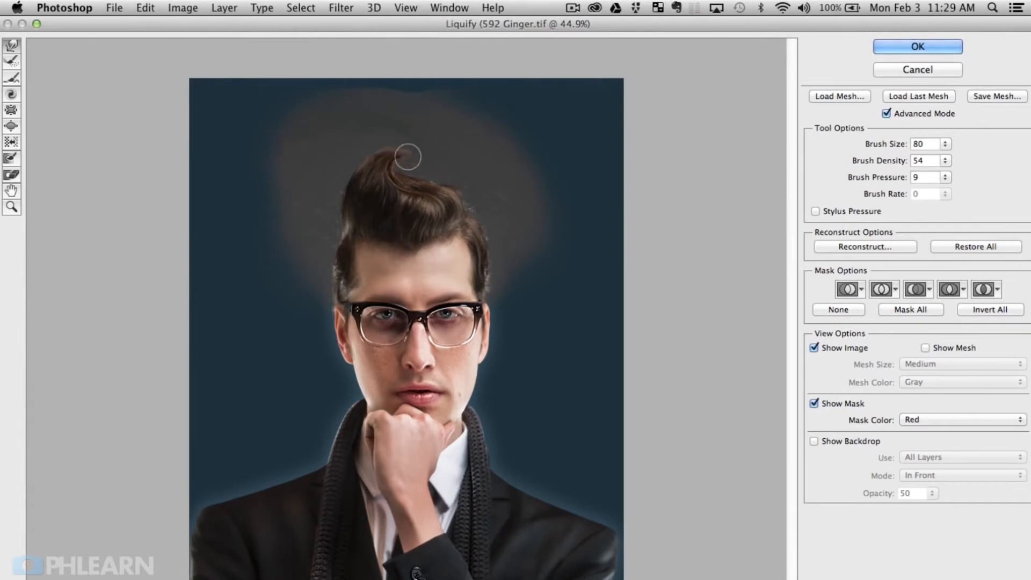
pyautogui.moveTo(383, 182); pyautogui.dragTo(411, 182)
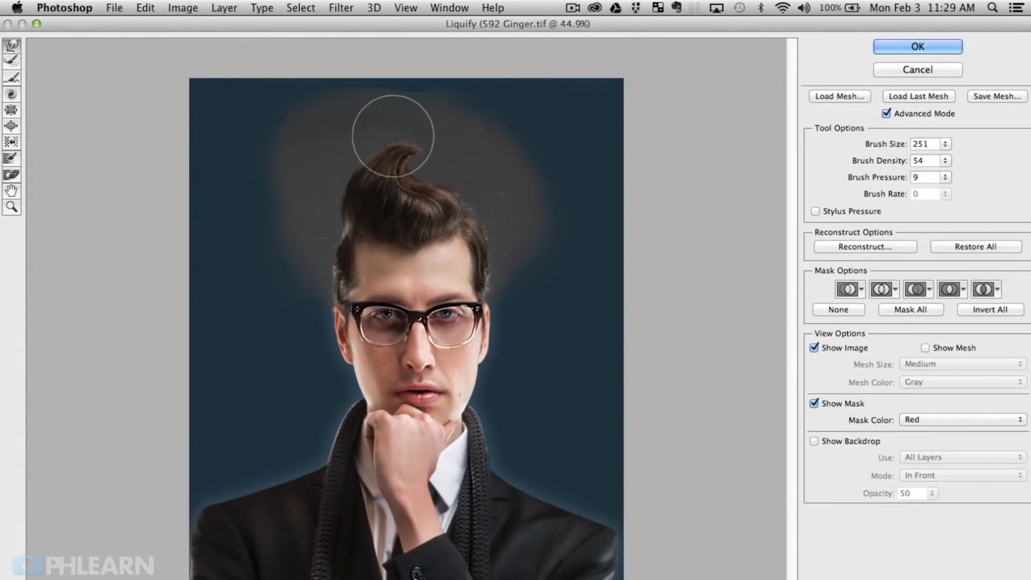
# Step: Smooth the curl's top edge with a 172 warp brush and apply the Liquify changes
pyautogui.moveTo(369, 173)
pyautogui.keyDown('ctrl'); pyautogui.keyDown('alt'); pyautogui.mouseDown()
pyautogui.moveTo(381, 153)
pyautogui.moveTo(425, 139)
pyautogui.moveTo(403, 131)
pyautogui.moveTo(406, 172)
pyautogui.mouseUp(); pyautogui.keyUp('alt'); pyautogui.keyUp('ctrl')
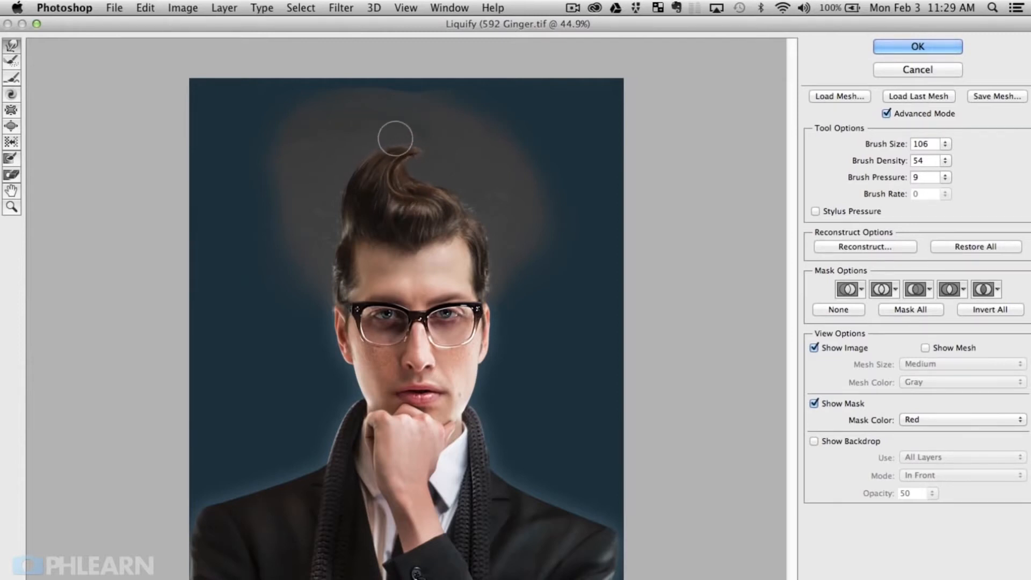
pyautogui.moveTo(406, 133)
pyautogui.mouseDown()
pyautogui.moveTo(420, 148)
pyautogui.moveTo(388, 149)
pyautogui.mouseUp()
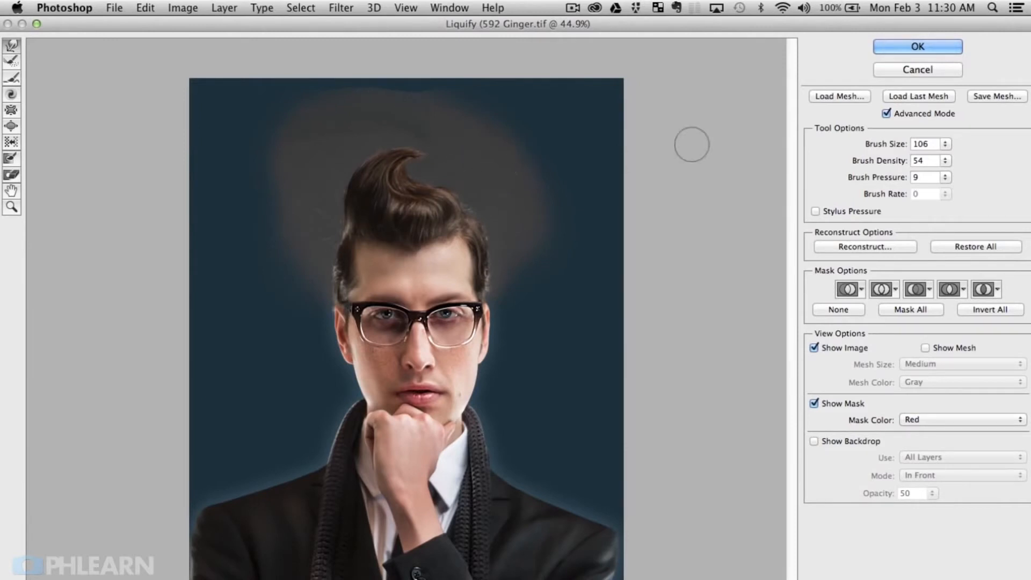
pyautogui.click(916, 49)
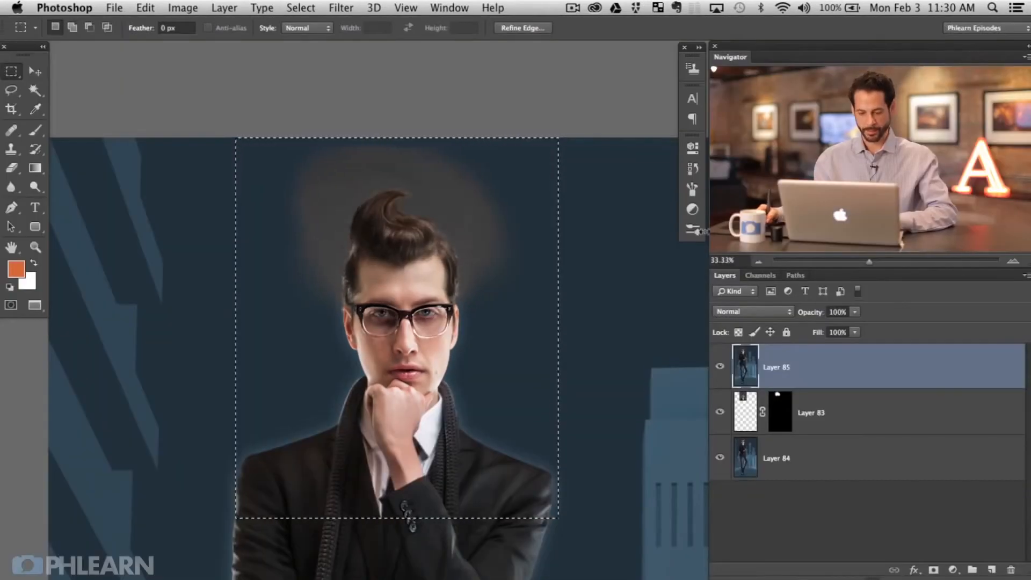
pyautogui.press('super+z')
pyautogui.press('super+z')
pyautogui.press('super+z')
pyautogui.press('super+z')
pyautogui.press('super+z')
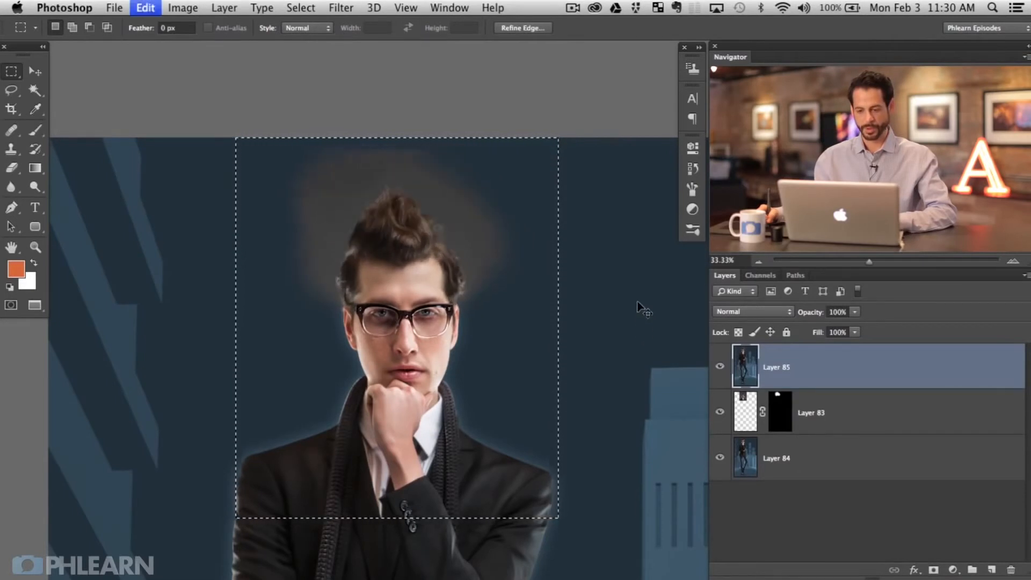
pyautogui.press('super+z')
pyautogui.press('super+z')
pyautogui.press('super+z')
pyautogui.press('super+d')
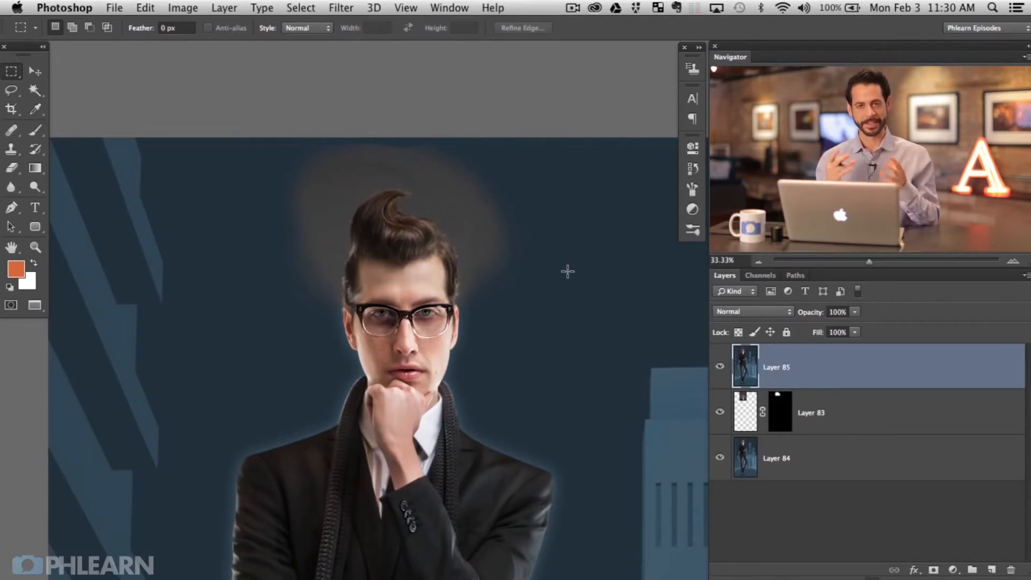
pyautogui.press('super+plus')
pyautogui.press('super+plus')
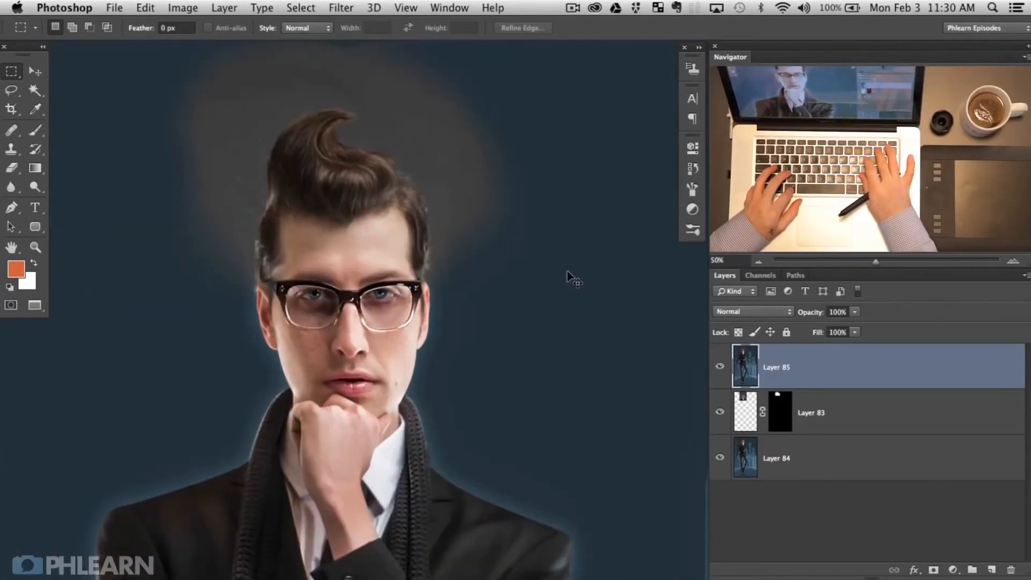
pyautogui.moveTo(290, 231); pyautogui.dragTo(390, 345)
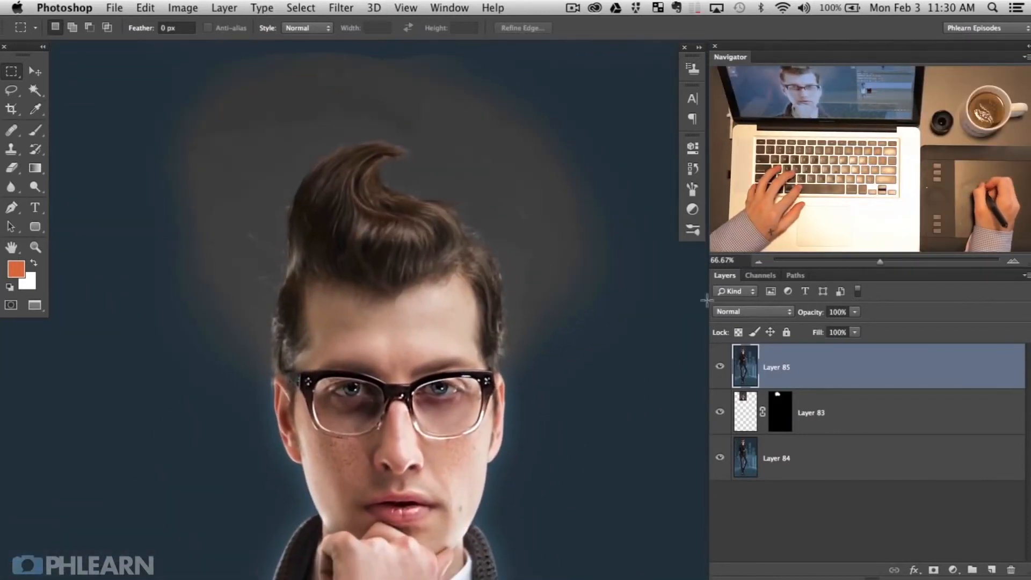
# Step: Add a Curves adjustment layer that raises the Red curve and lowers the Blue curve
pyautogui.click(953, 570)
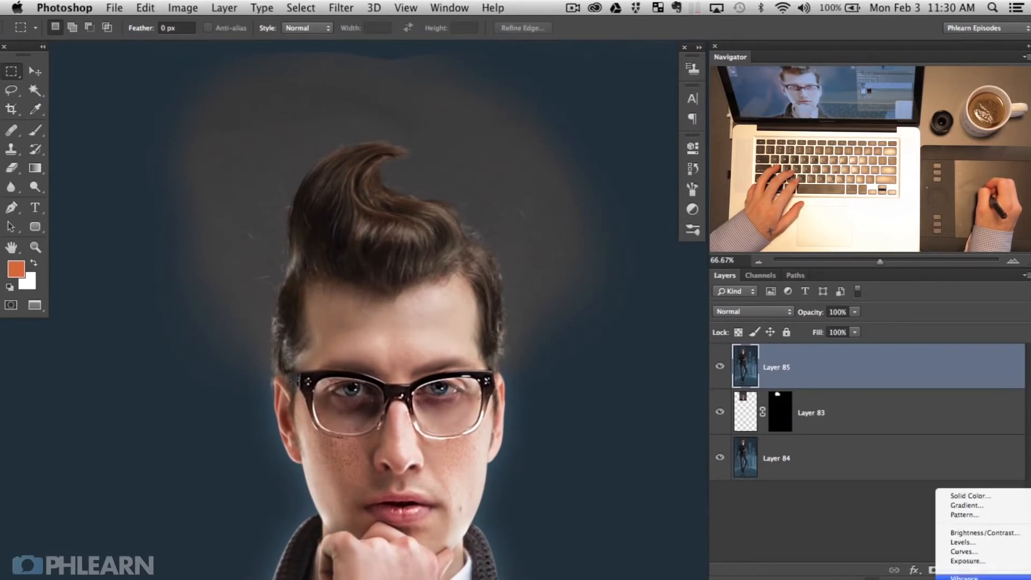
pyautogui.click(961, 552)
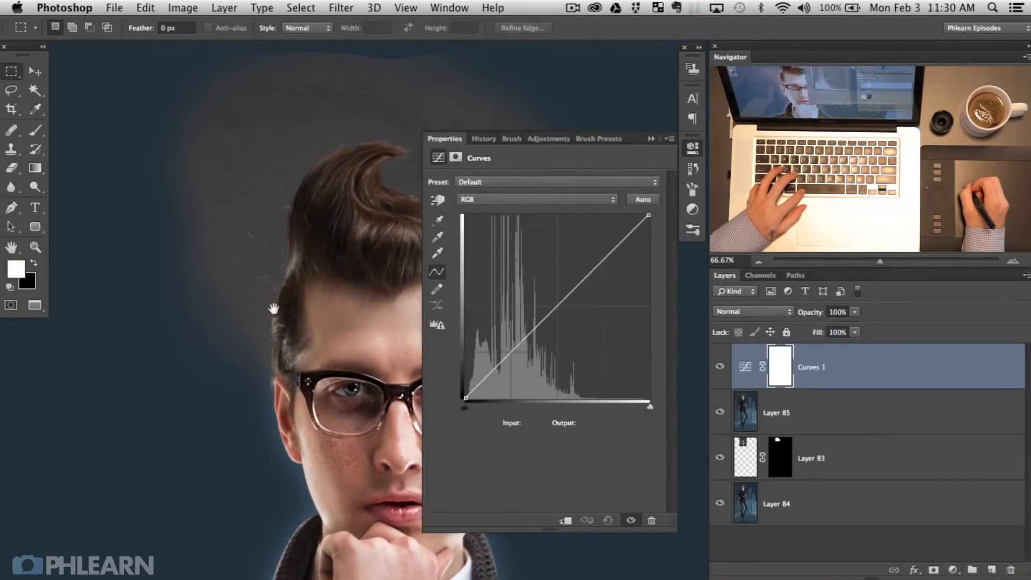
pyautogui.moveTo(350, 259); pyautogui.dragTo(272, 254)
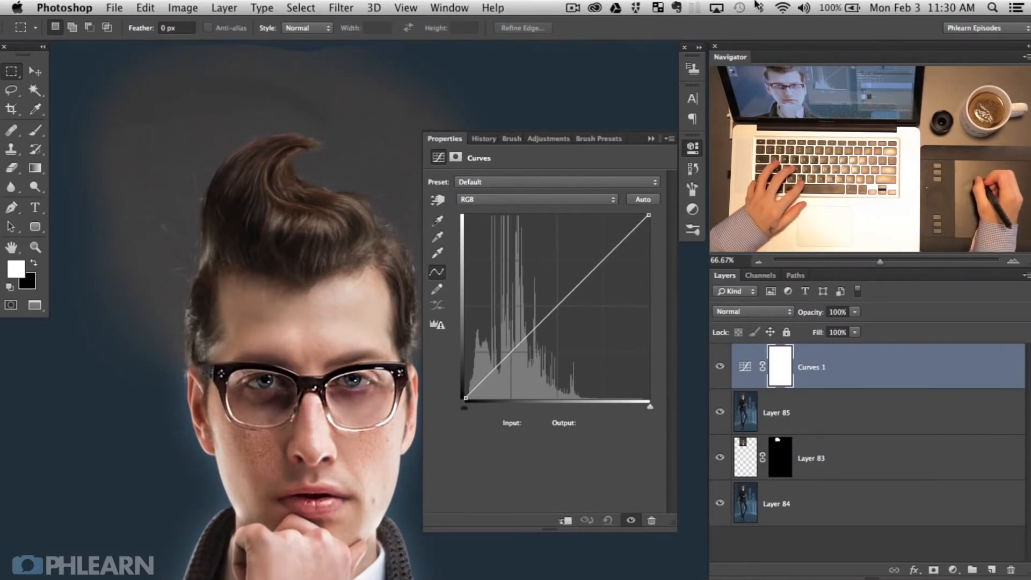
pyautogui.click(500, 199)
pyautogui.click(500, 209)
pyautogui.moveTo(557, 308); pyautogui.dragTo(555, 303)
pyautogui.click(519, 199)
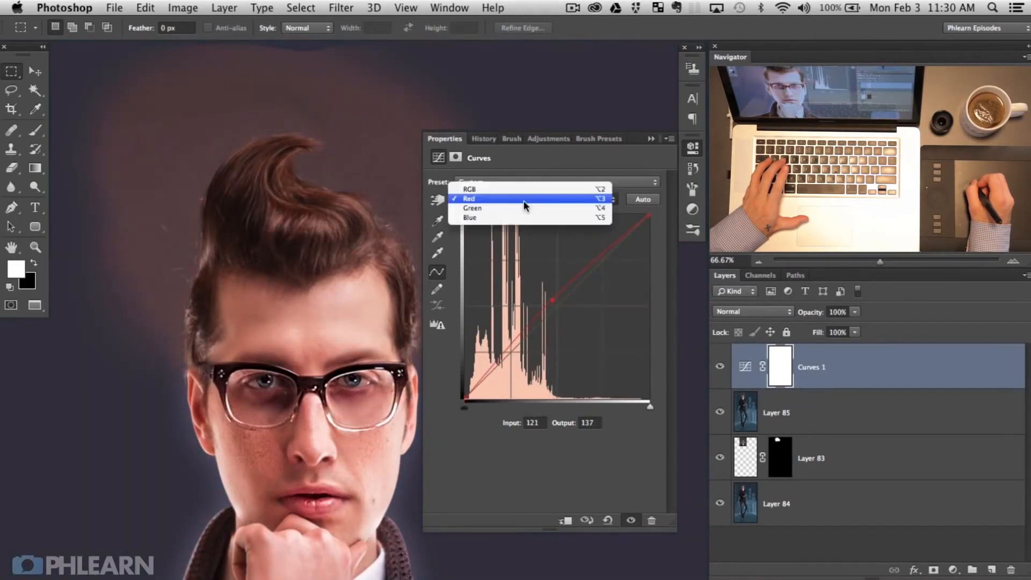
pyautogui.click(523, 221)
pyautogui.moveTo(561, 313); pyautogui.dragTo(563, 312)
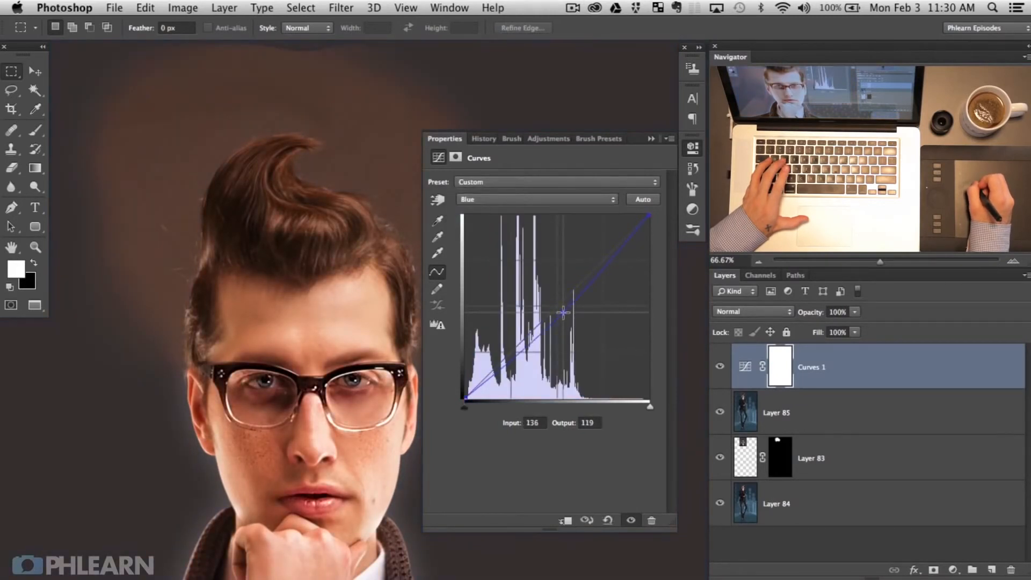
# Step: Invert the Curves 1 mask and paint the warm tint onto the hair curl, left side and sideburn
pyautogui.press('super+i')
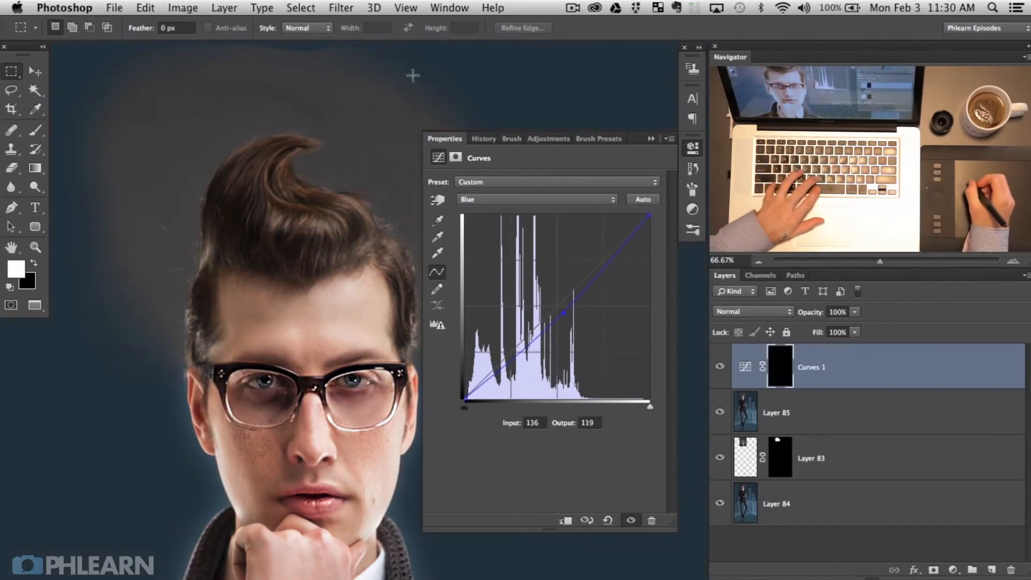
pyautogui.press('b')
pyautogui.moveTo(301, 215)
pyautogui.mouseDown()
pyautogui.moveTo(262, 222)
pyautogui.moveTo(309, 222)
pyautogui.moveTo(295, 266)
pyautogui.moveTo(256, 226)
pyautogui.mouseUp()
pyautogui.hotkey('shift', '6')
pyautogui.hotkey('shift', '7')
pyautogui.moveTo(266, 221); pyautogui.dragTo(245, 224)
pyautogui.moveTo(268, 198)
pyautogui.mouseDown()
pyautogui.moveTo(269, 173)
pyautogui.moveTo(271, 183)
pyautogui.moveTo(297, 144)
pyautogui.moveTo(287, 151)
pyautogui.moveTo(313, 143)
pyautogui.mouseUp()
pyautogui.moveTo(247, 164)
pyautogui.mouseDown()
pyautogui.moveTo(217, 258)
pyautogui.moveTo(230, 218)
pyautogui.moveTo(261, 237)
pyautogui.moveTo(261, 255)
pyautogui.moveTo(237, 265)
pyautogui.moveTo(343, 236)
pyautogui.moveTo(332, 249)
pyautogui.moveTo(363, 248)
pyautogui.moveTo(348, 232)
pyautogui.moveTo(355, 224)
pyautogui.moveTo(326, 211)
pyautogui.mouseUp()
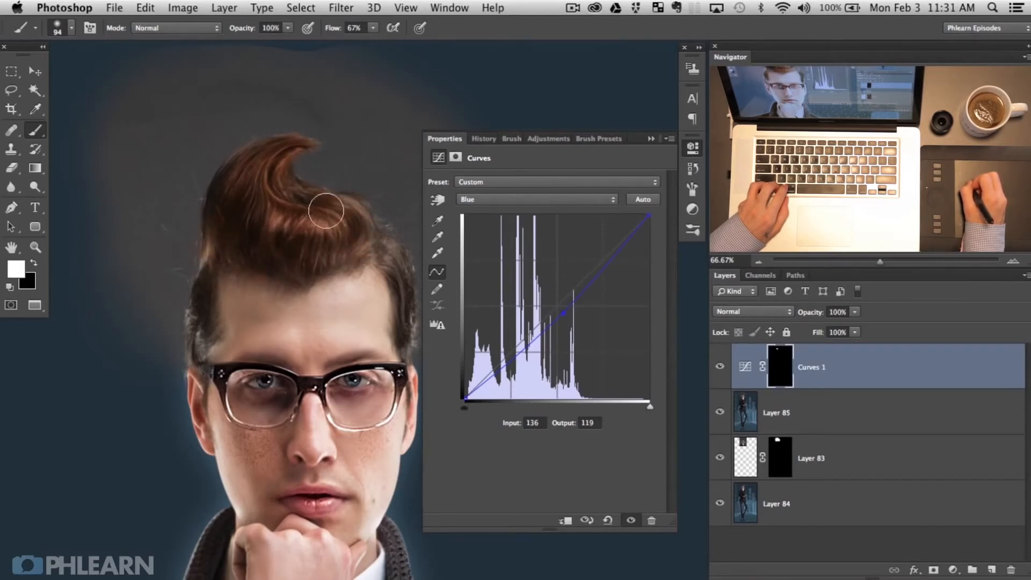
pyautogui.hotkey('shift', '4')
pyautogui.moveTo(411, 265); pyautogui.dragTo(397, 266)
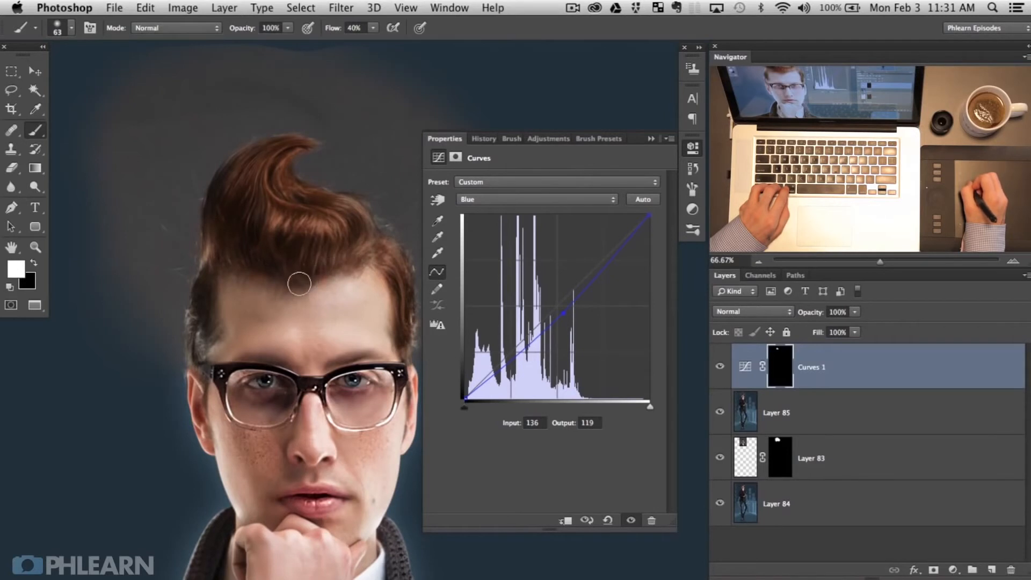
pyautogui.moveTo(262, 285); pyautogui.dragTo(335, 291)
pyautogui.moveTo(221, 285)
pyautogui.mouseDown()
pyautogui.moveTo(232, 256)
pyautogui.moveTo(227, 288)
pyautogui.mouseUp()
pyautogui.moveTo(223, 297)
pyautogui.mouseDown()
pyautogui.moveTo(200, 295)
pyautogui.moveTo(220, 298)
pyautogui.moveTo(192, 293)
pyautogui.moveTo(195, 347)
pyautogui.moveTo(212, 319)
pyautogui.moveTo(197, 353)
pyautogui.moveTo(205, 380)
pyautogui.moveTo(224, 347)
pyautogui.moveTo(194, 311)
pyautogui.mouseUp()
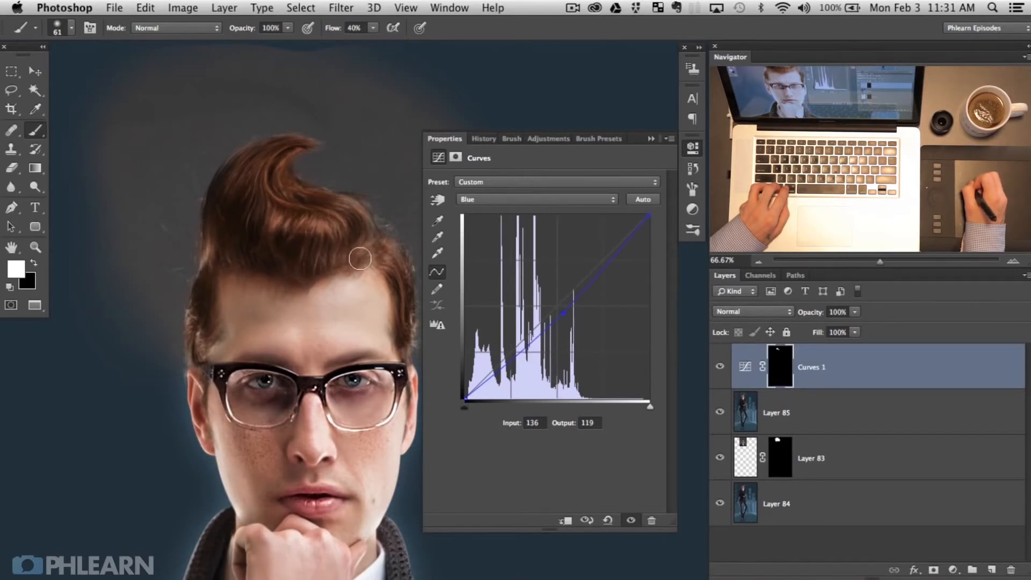
# Step: Set Curves 1 opacity to 99%, inspect the hair edge at 200%, and compare it on and off
pyautogui.moveTo(811, 314); pyautogui.dragTo(798, 316)
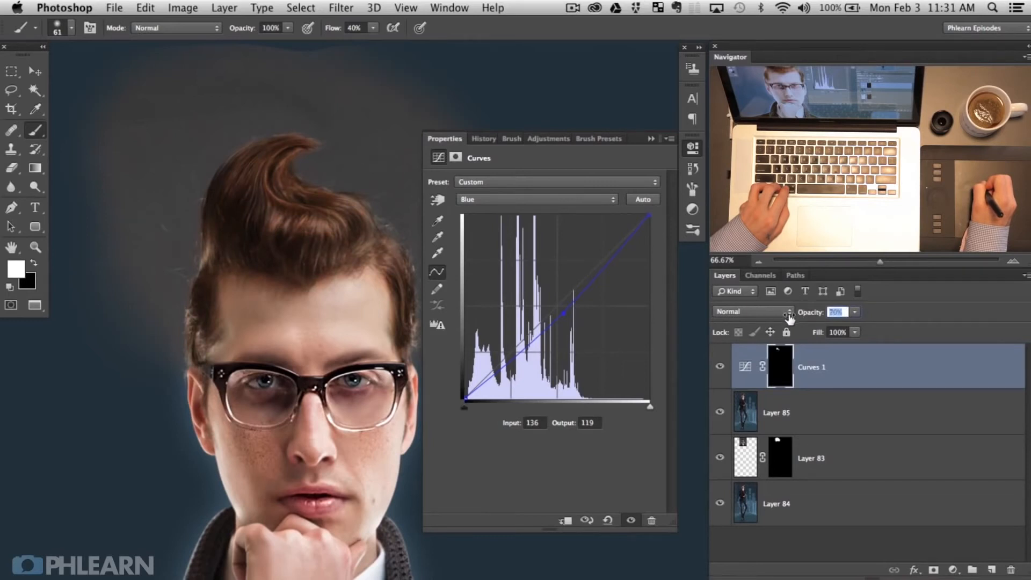
pyautogui.write('99')
pyautogui.press('Return')
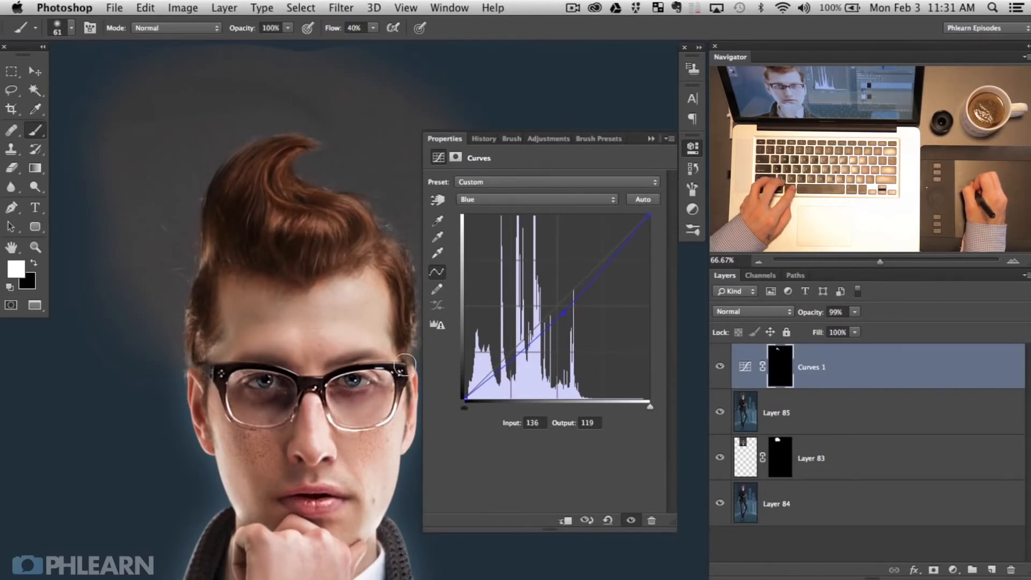
pyautogui.click(693, 151)
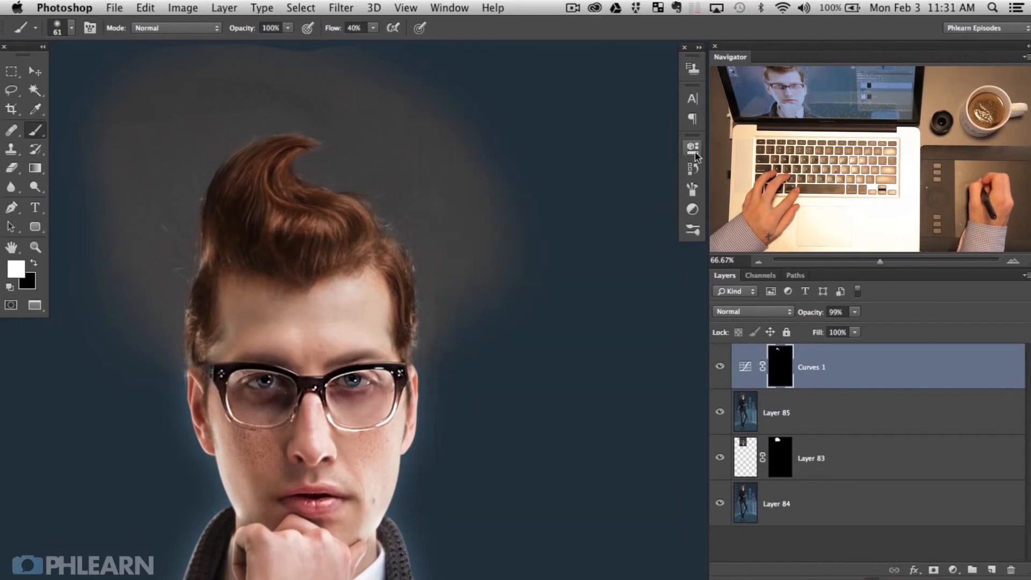
pyautogui.press('super+plus')
pyautogui.press('super+plus')
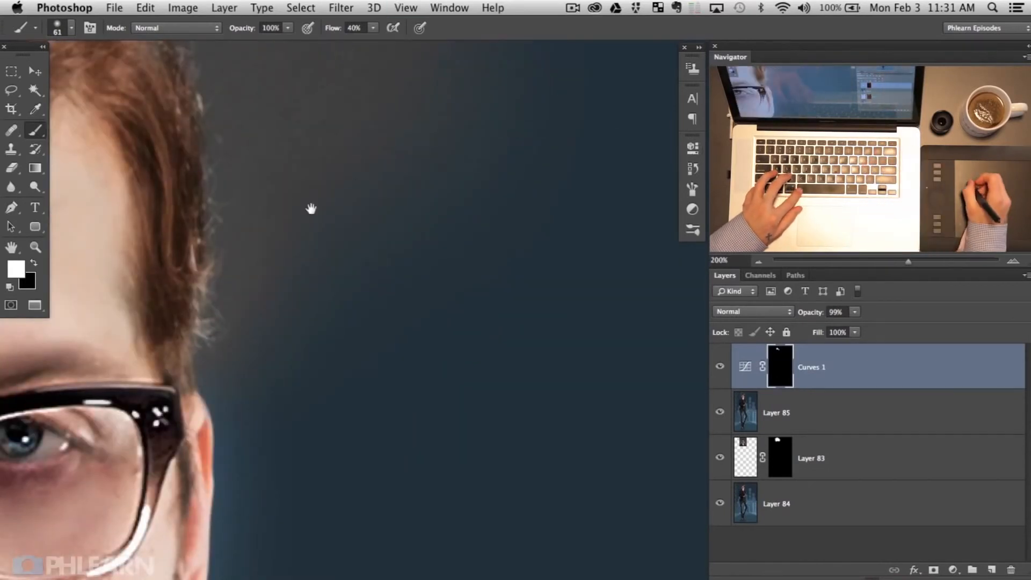
pyautogui.moveTo(303, 236); pyautogui.dragTo(449, 326)
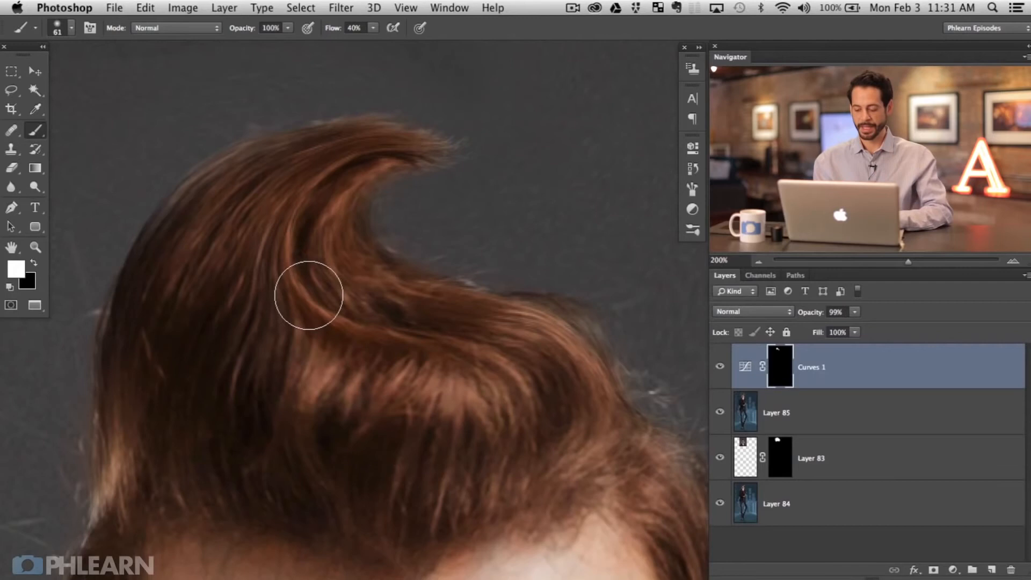
pyautogui.press('super+minus')
pyautogui.press('super+minus')
pyautogui.press('super+minus')
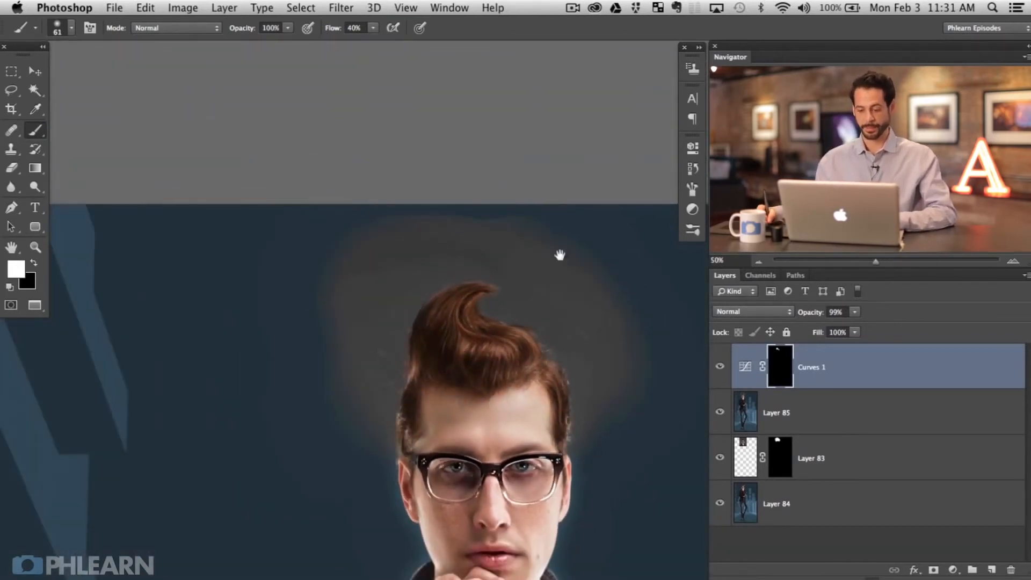
pyautogui.moveTo(561, 371); pyautogui.dragTo(450, 289)
pyautogui.click(720, 367)
pyautogui.click(721, 368)
pyautogui.click(721, 367)
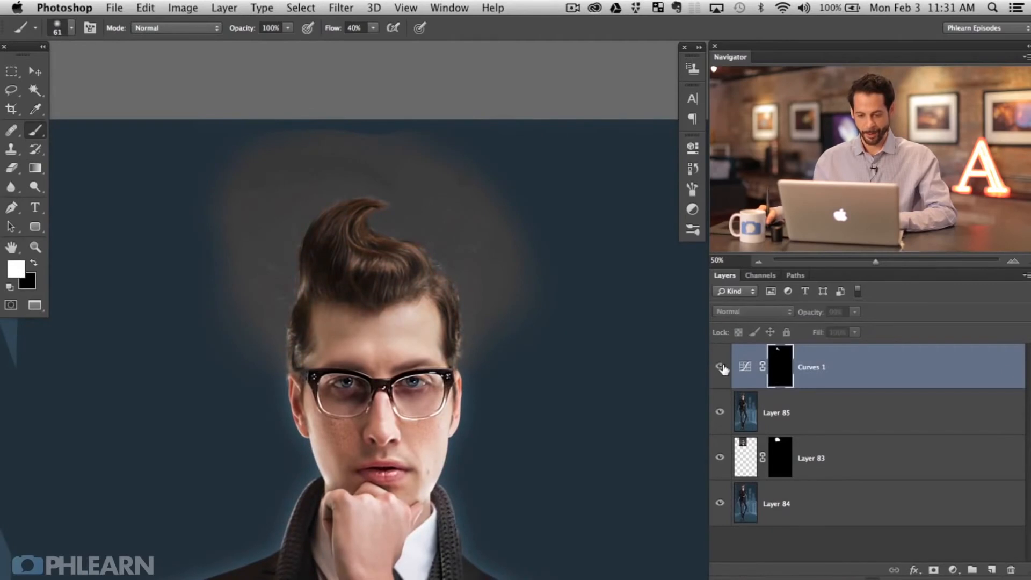
pyautogui.click(721, 367)
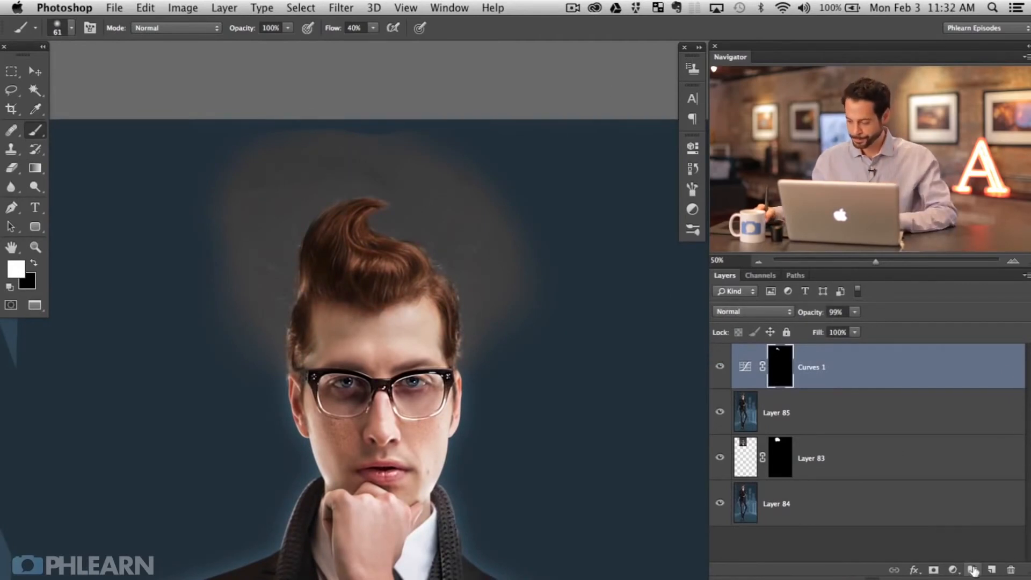
# Step: Add a Curves 2 adjustment layer with the RGB curve raised to brighten
pyautogui.click(954, 570)
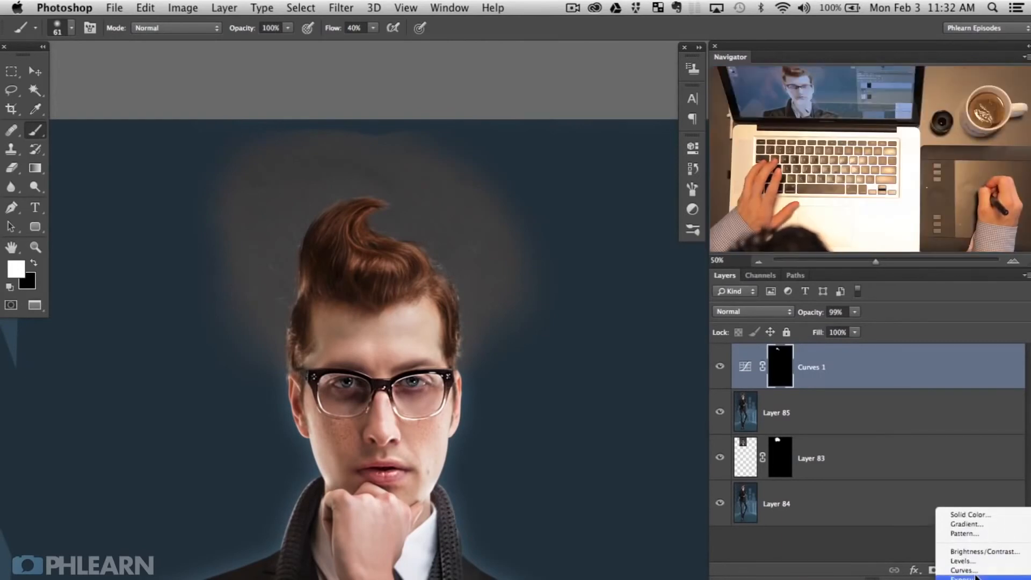
pyautogui.click(962, 570)
pyautogui.moveTo(552, 309); pyautogui.dragTo(548, 292)
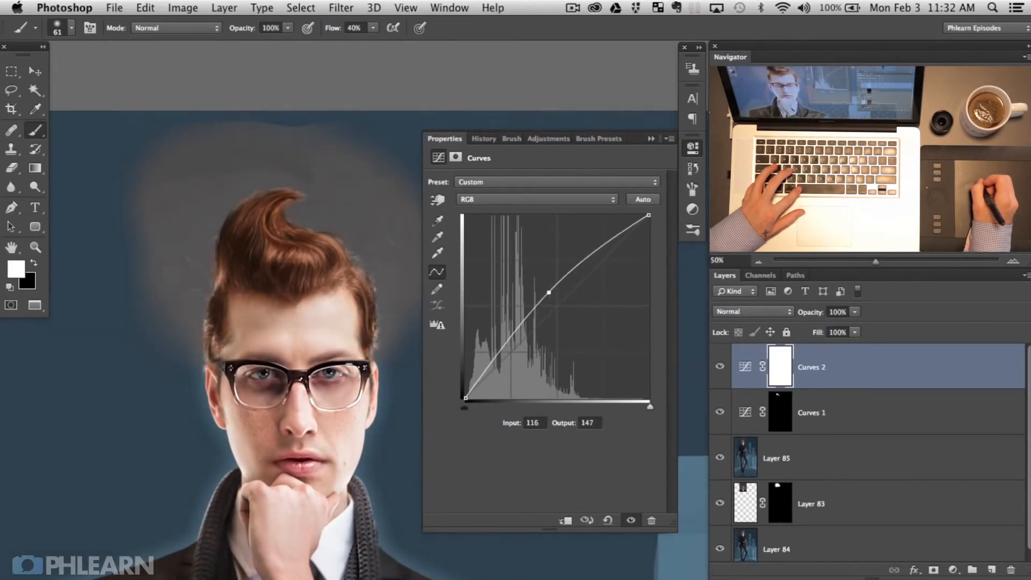
pyautogui.click(697, 154)
# Step: Invert the Curves 2 mask and paint the brightening onto hair highlights with a 115 px brush
pyautogui.press('super+i')
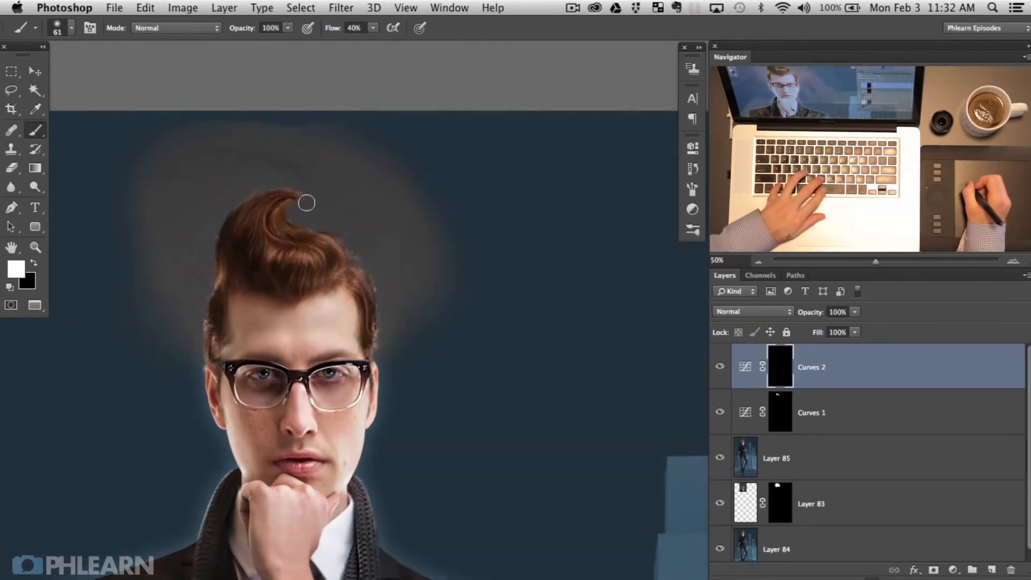
pyautogui.keyDown('ctrl'); pyautogui.keyDown('alt'); pyautogui.moveTo(275, 262); pyautogui.dragTo(291, 262); pyautogui.keyUp('alt'); pyautogui.keyUp('ctrl')
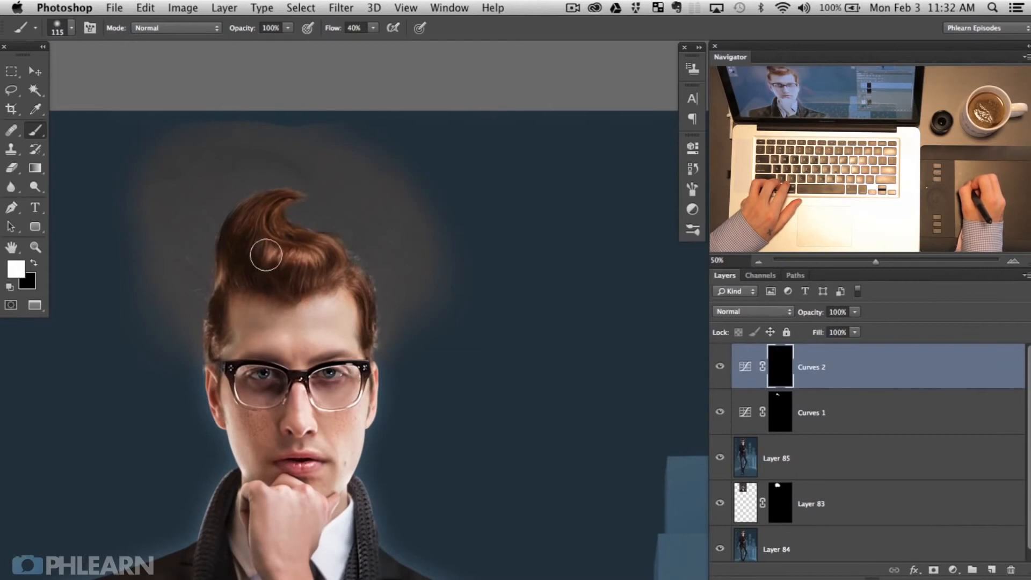
pyautogui.click(720, 367)
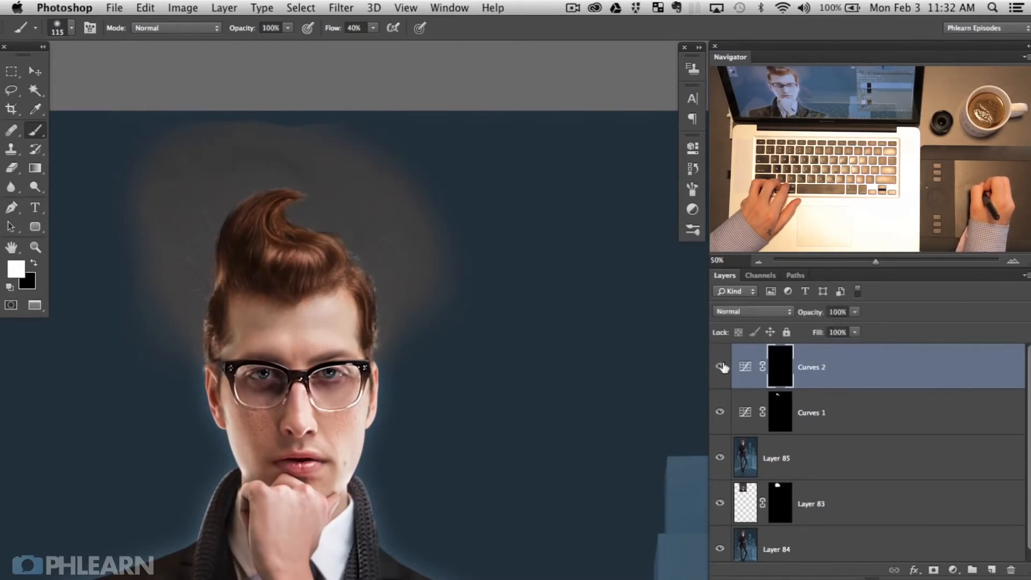
pyautogui.keyDown('ctrl'); pyautogui.keyDown('alt'); pyautogui.moveTo(269, 219); pyautogui.dragTo(277, 204); pyautogui.keyUp('alt'); pyautogui.keyUp('ctrl')
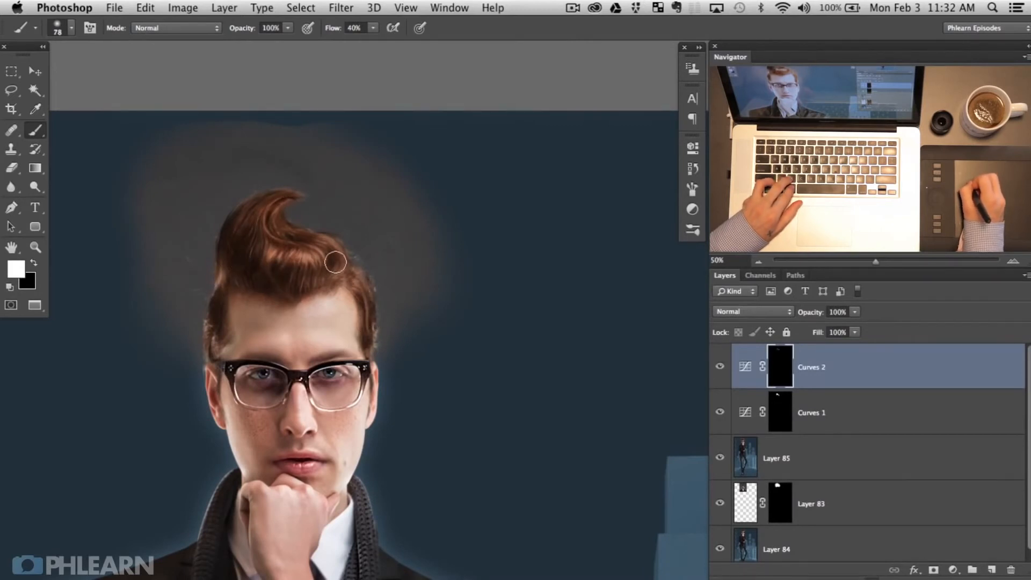
pyautogui.click(951, 568)
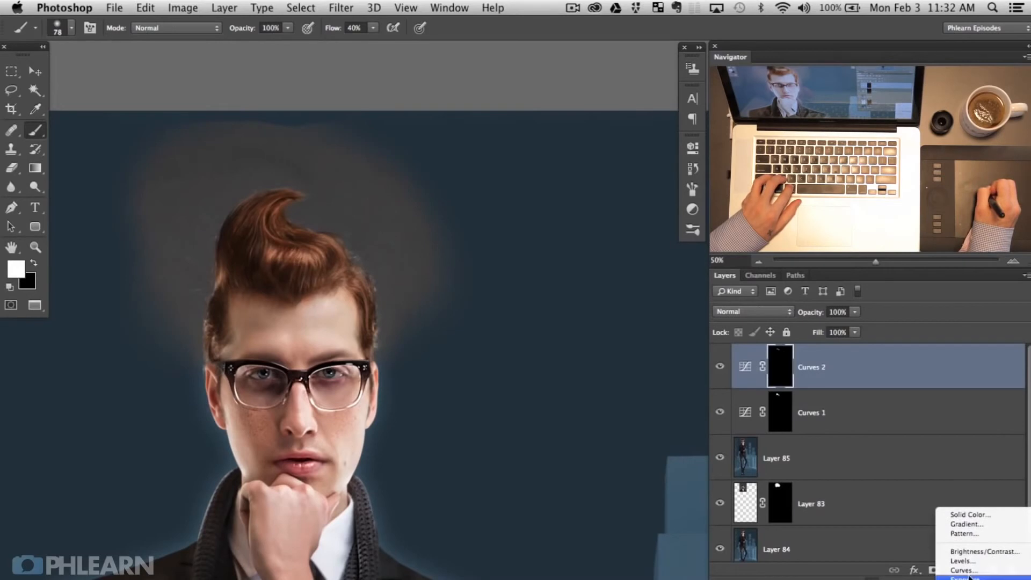
# Step: Add a Curves 3 darkening curve (input 137, output 104) and invert its mask to black
pyautogui.click(951, 572)
pyautogui.moveTo(560, 304); pyautogui.dragTo(564, 324)
pyautogui.hotkey('ctrl', 'i')
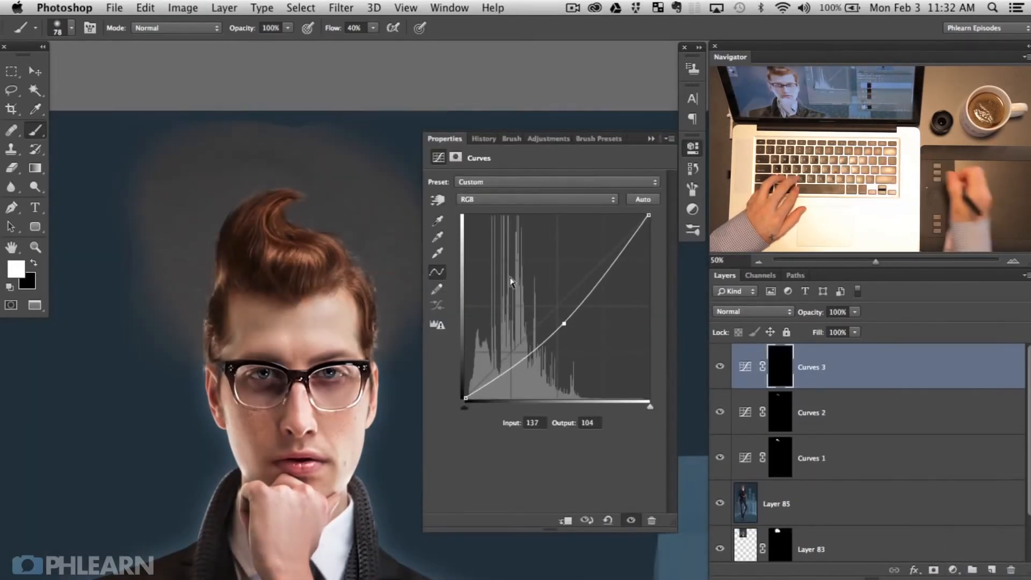
pyautogui.moveTo(329, 285); pyautogui.dragTo(343, 284)
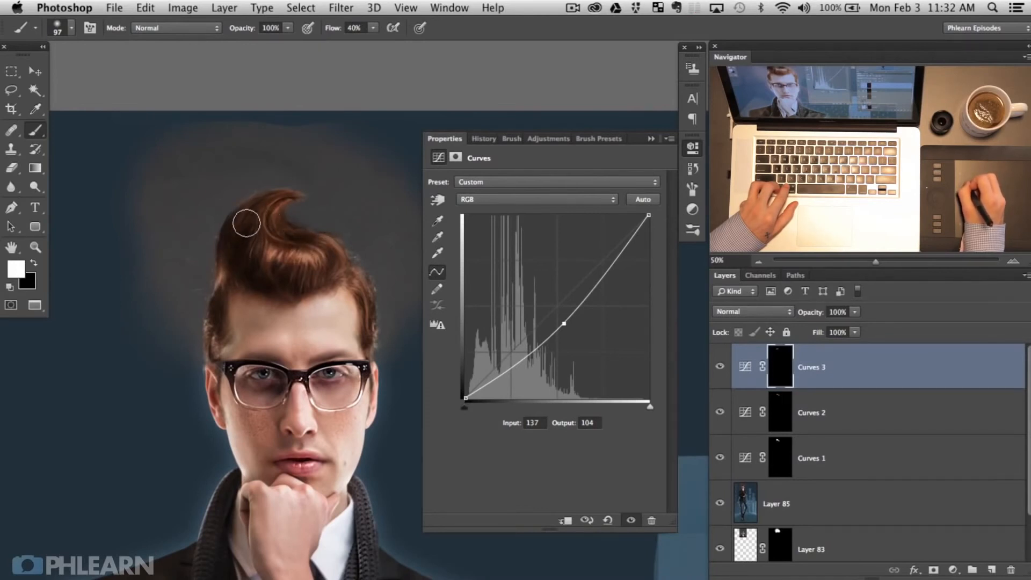
# Step: Show Curves 3 again, target the Curves 2 mask, and set a smaller brush painting white
pyautogui.press('x')
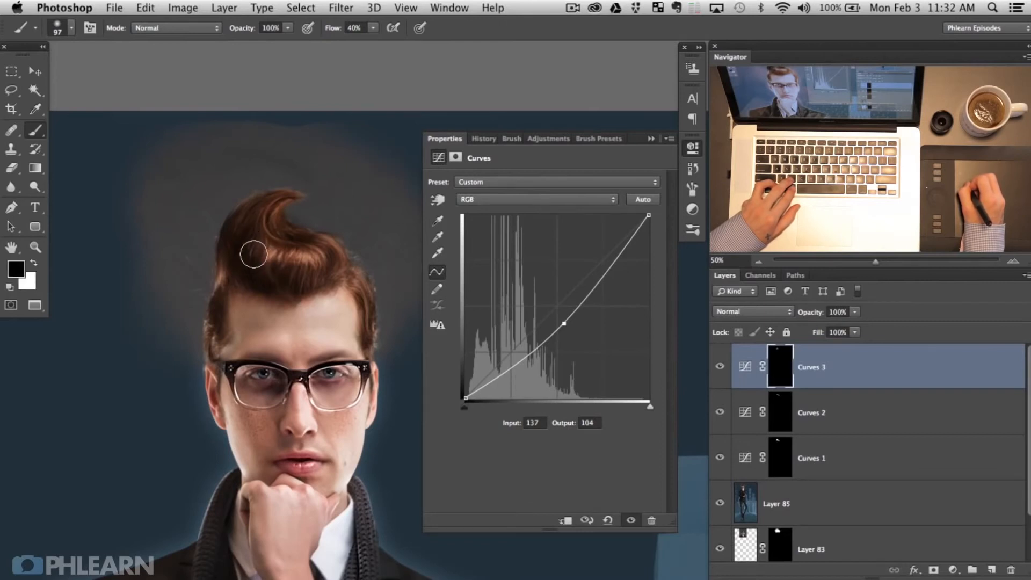
pyautogui.press('x')
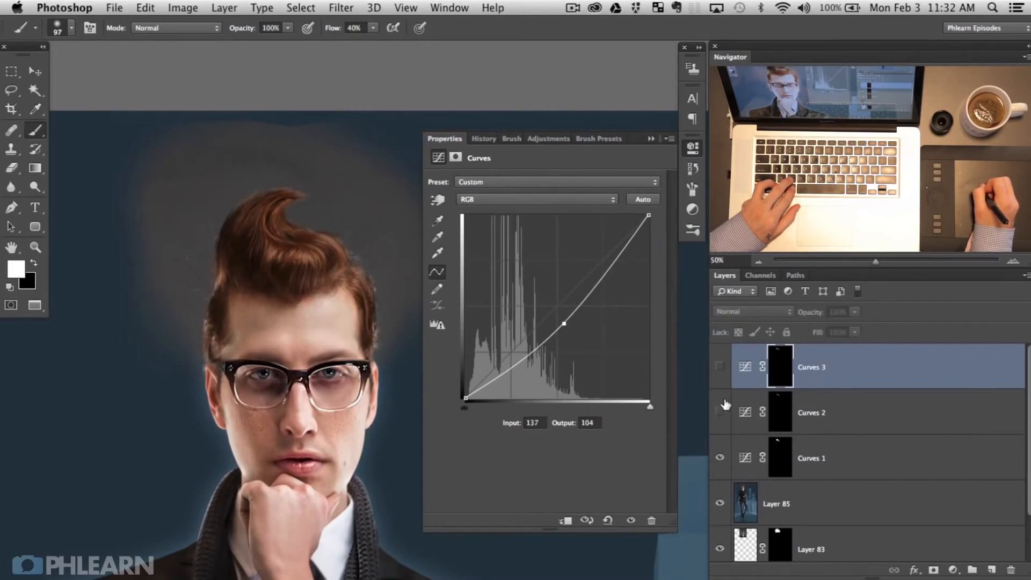
pyautogui.click(720, 365)
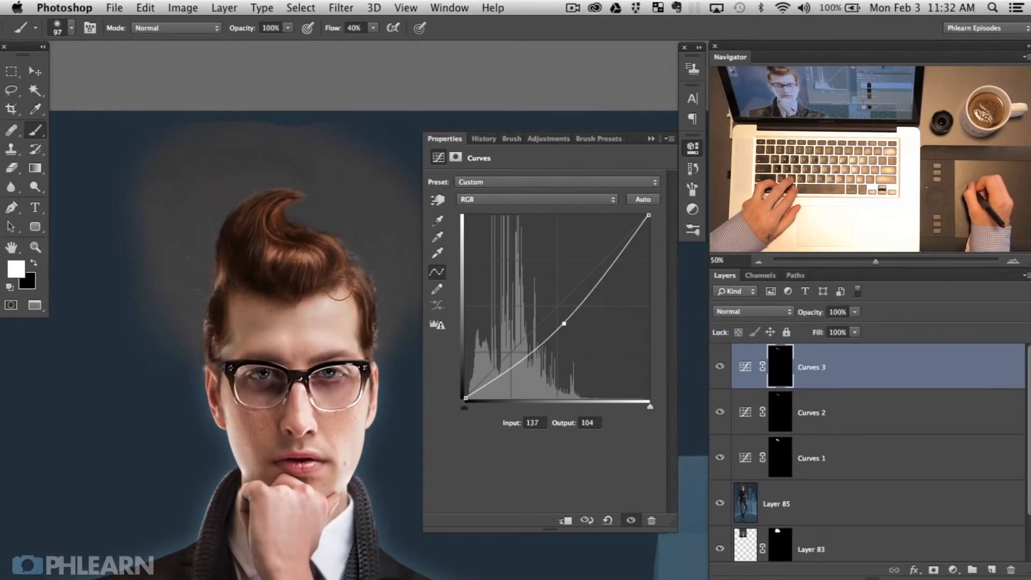
pyautogui.press('x')
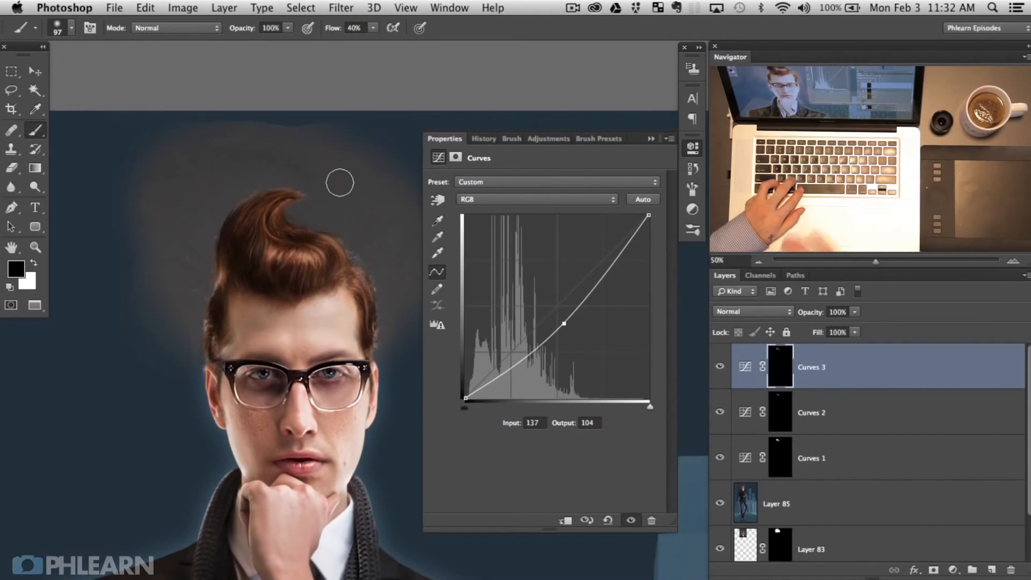
pyautogui.click(774, 404)
pyautogui.moveTo(270, 248); pyautogui.dragTo(260, 250)
pyautogui.press('x')
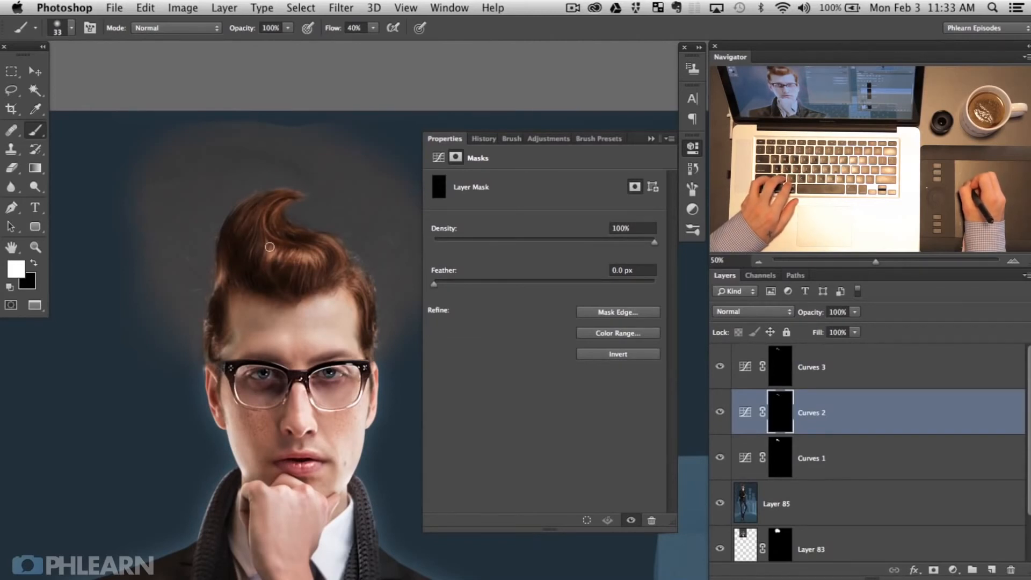
# Step: Scroll the view up to the hair and select the Curves 3 adjustment layer
pyautogui.moveTo(308, 375)
pyautogui.mouseDown()
pyautogui.moveTo(332, 287)
pyautogui.moveTo(329, 321)
pyautogui.moveTo(344, 306)
pyautogui.mouseUp()
pyautogui.click(886, 379)
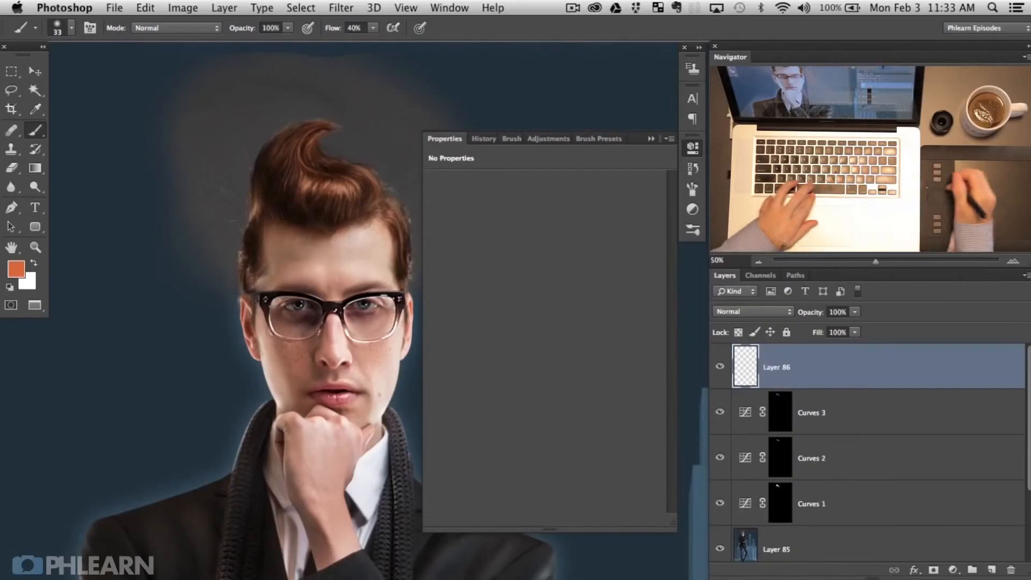
# Step: Sample the forehead skin tone and paint it over the hair crown on Layer 86
pyautogui.click(691, 149)
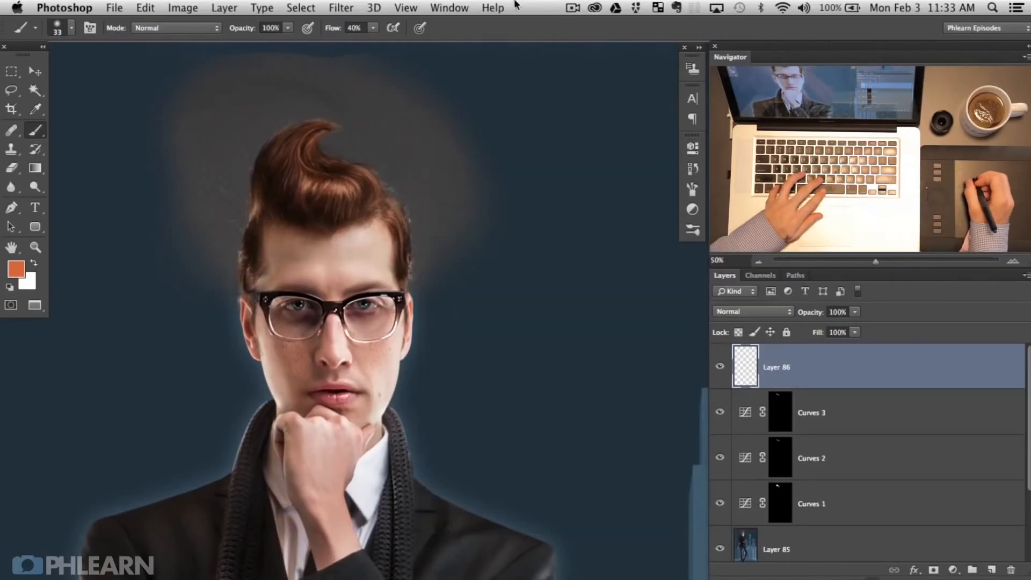
pyautogui.moveTo(333, 278); pyautogui.dragTo(344, 282)
pyautogui.keyDown('alt'); pyautogui.click(318, 270); pyautogui.keyUp('alt')
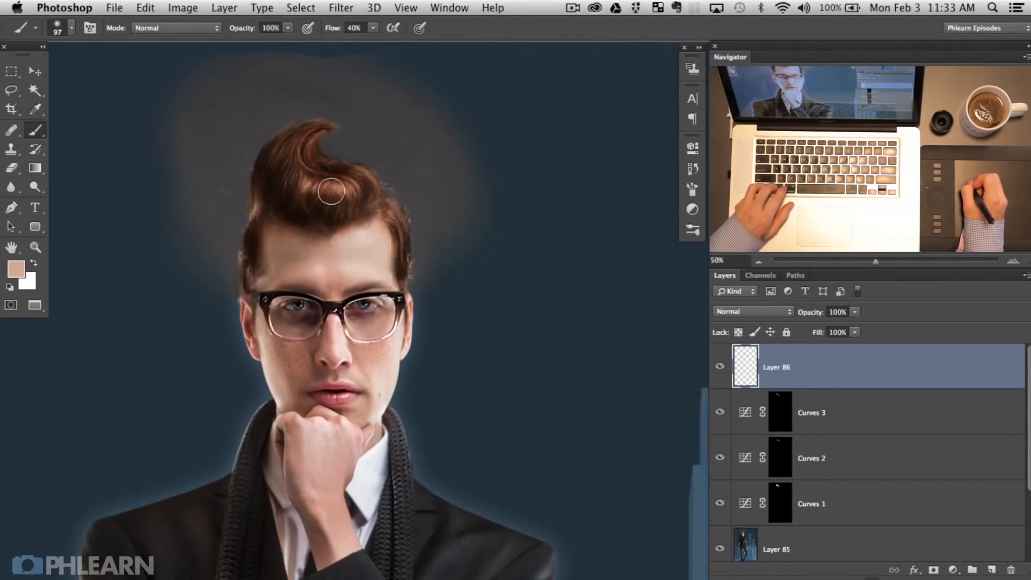
pyautogui.moveTo(303, 188)
pyautogui.mouseDown()
pyautogui.moveTo(357, 197)
pyautogui.moveTo(298, 179)
pyautogui.moveTo(313, 138)
pyautogui.moveTo(283, 193)
pyautogui.moveTo(358, 191)
pyautogui.mouseUp()
pyautogui.moveTo(299, 383); pyautogui.dragTo(341, 368)
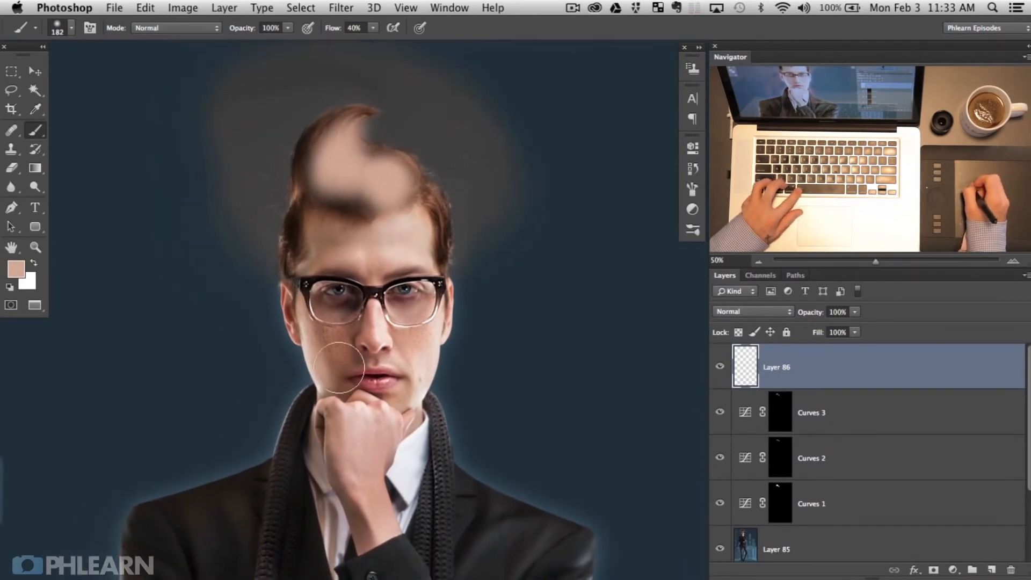
pyautogui.moveTo(274, 325); pyautogui.dragTo(319, 348)
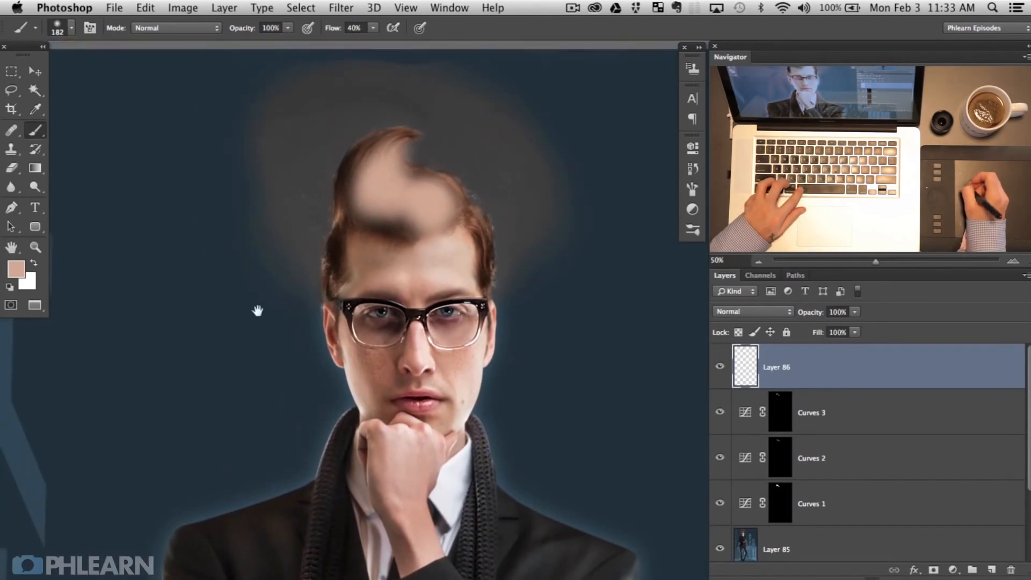
pyautogui.moveTo(230, 325); pyautogui.dragTo(262, 328)
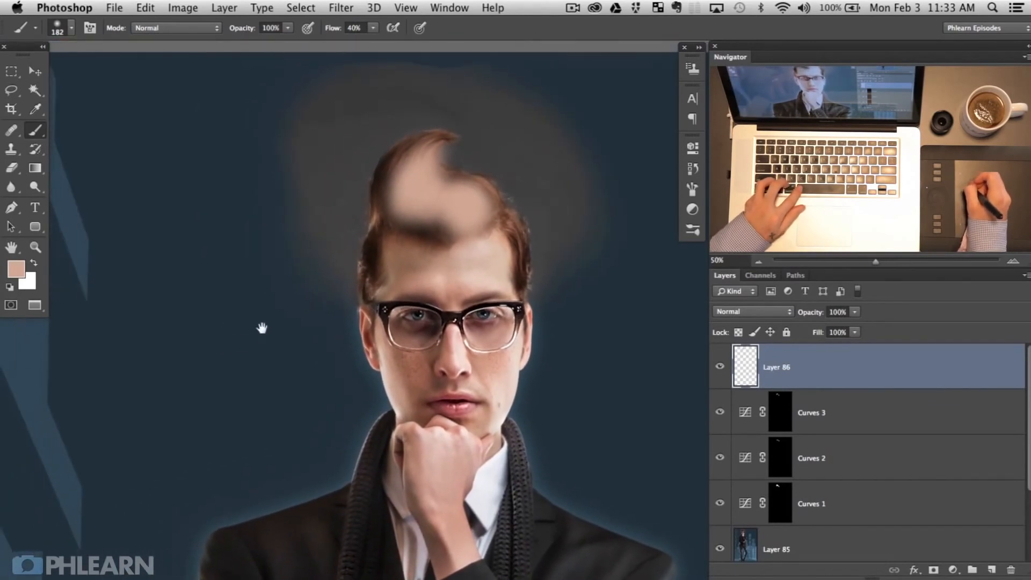
pyautogui.doubleClick(845, 372)
# Step: Split Layer 86's Underlying Layer Blend If slider to 78/255 and confirm
pyautogui.moveTo(490, 381); pyautogui.dragTo(598, 385)
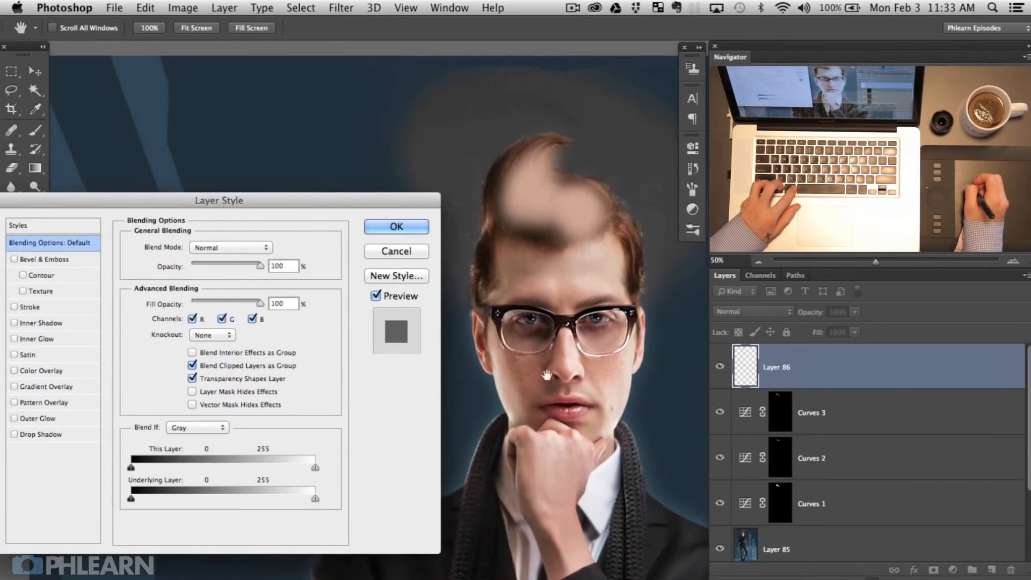
pyautogui.moveTo(184, 199); pyautogui.dragTo(188, 133)
pyautogui.press('alt')
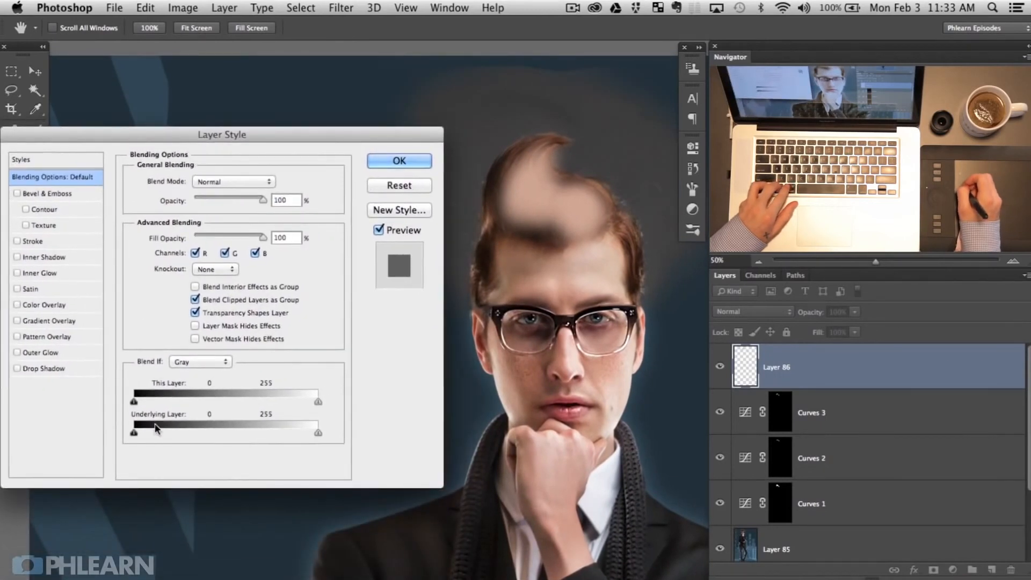
pyautogui.moveTo(144, 435)
pyautogui.mouseDown()
pyautogui.moveTo(235, 434)
pyautogui.moveTo(162, 428)
pyautogui.mouseUp()
pyautogui.moveTo(236, 432); pyautogui.dragTo(316, 428)
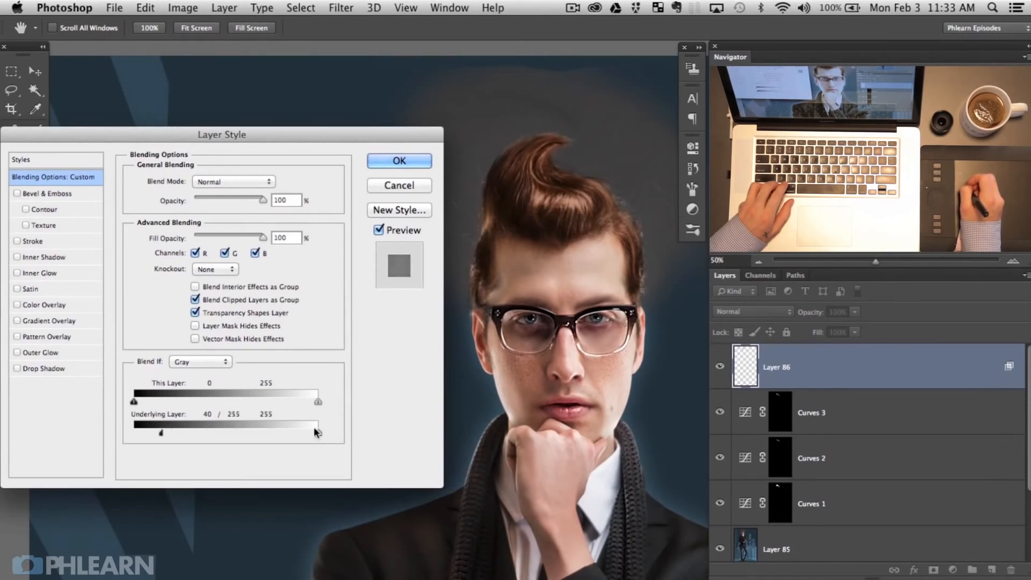
pyautogui.moveTo(162, 431)
pyautogui.mouseDown()
pyautogui.moveTo(238, 432)
pyautogui.moveTo(166, 429)
pyautogui.mouseUp()
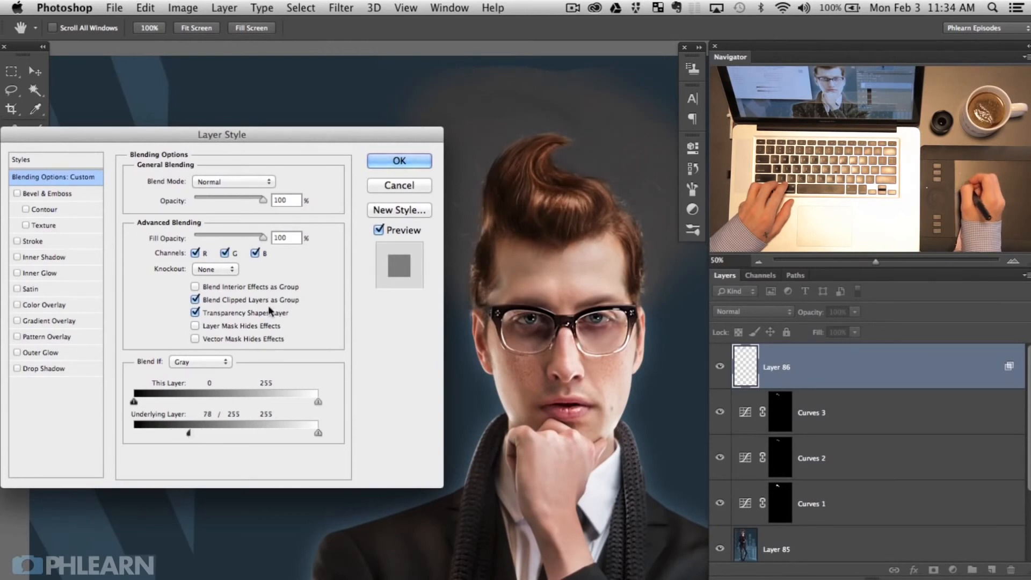
pyautogui.click(401, 159)
# Step: Toggle Layer 86 off and on to compare the hair before and after
pyautogui.moveTo(499, 358); pyautogui.dragTo(314, 342)
pyautogui.click(720, 367)
pyautogui.click(720, 367)
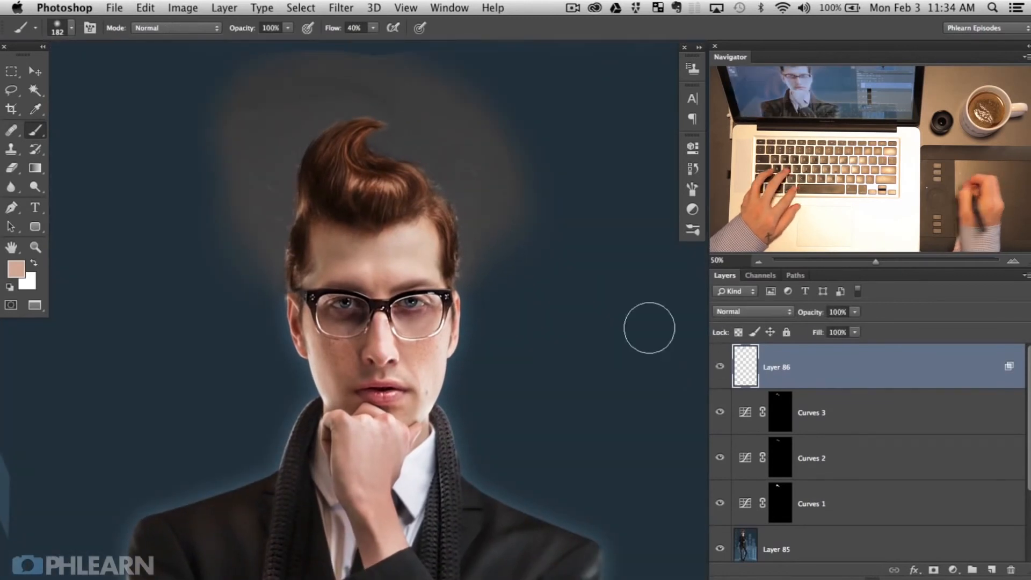
# Step: At 100% zoom on the hair, toggle Layer 86 repeatedly to compare
pyautogui.press('super+plus')
pyautogui.press('super+plus')
pyautogui.moveTo(274, 97); pyautogui.dragTo(451, 352)
pyautogui.click(721, 367)
pyautogui.click(720, 367)
pyautogui.click(720, 367)
pyautogui.click(726, 374)
pyautogui.click(726, 375)
pyautogui.click(727, 375)
pyautogui.click(727, 375)
pyautogui.click(728, 376)
pyautogui.click(729, 376)
# Step: At 50% zoom, recheck Layer 86's blending options and compare it on and off
pyautogui.press('super+minus')
pyautogui.press('super+minus')
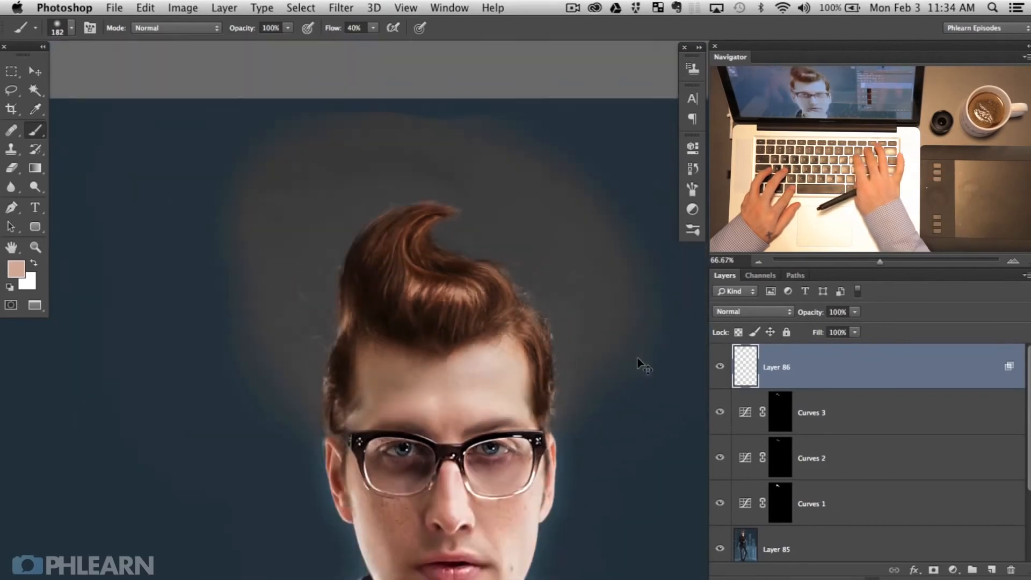
pyautogui.scroll(-3, 646, 364)
pyautogui.click(721, 369)
pyautogui.click(722, 369)
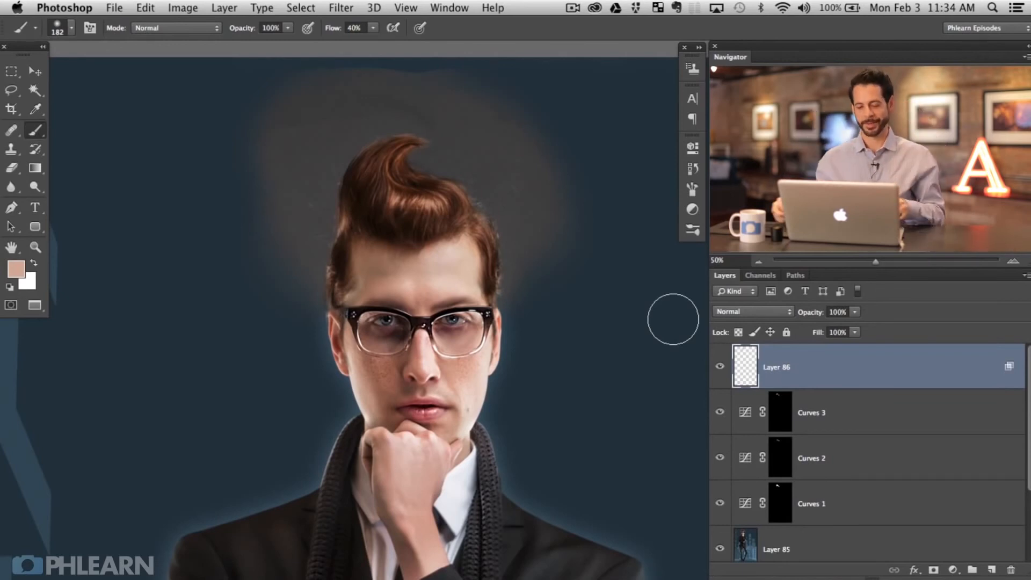
pyautogui.doubleClick(736, 369)
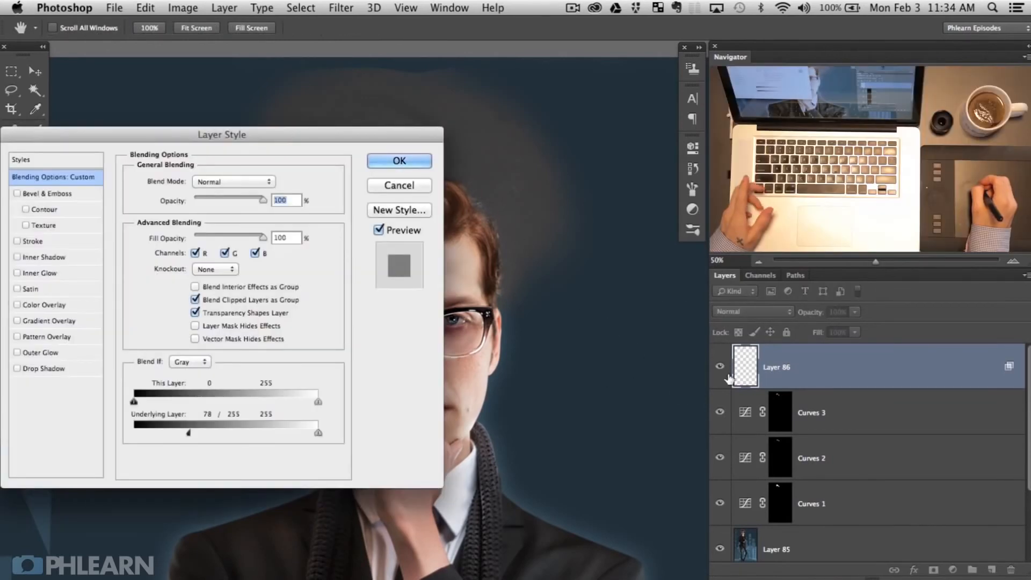
pyautogui.press('Escape')
pyautogui.click(720, 371)
pyautogui.click(720, 371)
pyautogui.click(720, 370)
pyautogui.click(720, 370)
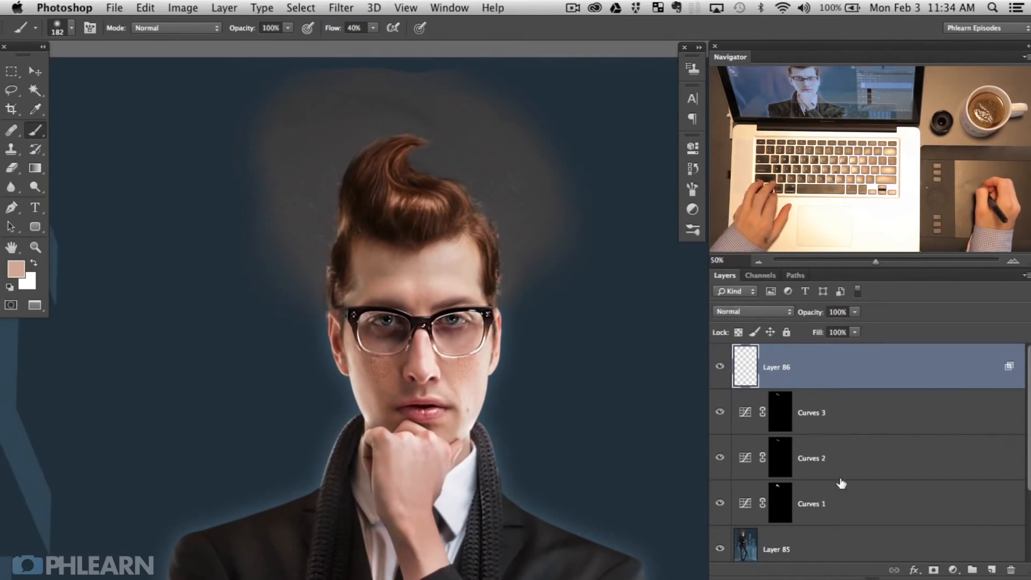
# Step: Group Layer 86 through Curves 1 into Group 1 and compare the group's effect
pyautogui.keyDown('shift'); pyautogui.click(877, 495); pyautogui.keyUp('shift')
pyautogui.press('super+g')
pyautogui.click(720, 354)
pyautogui.click(720, 353)
pyautogui.click(720, 353)
pyautogui.click(720, 353)
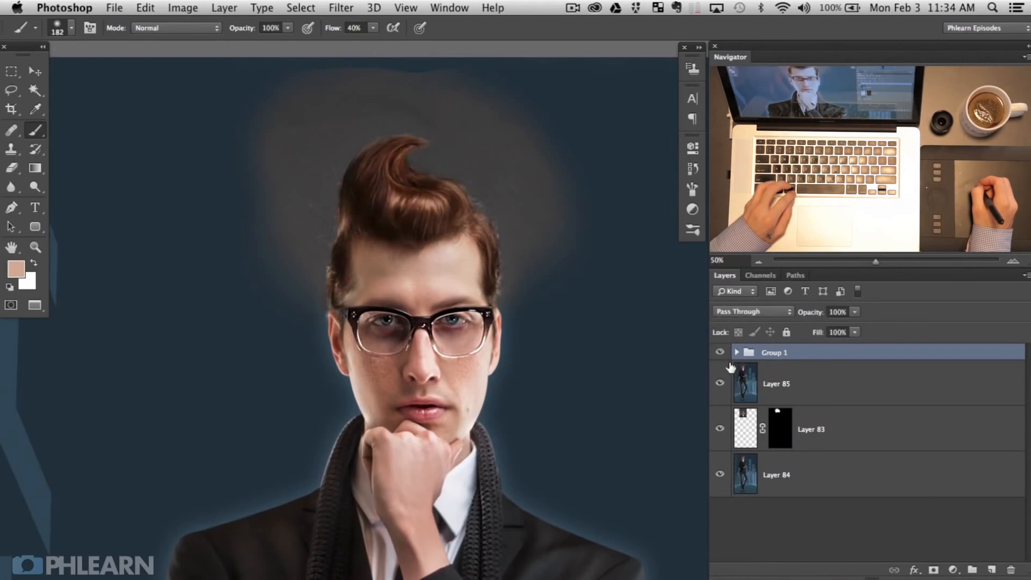
# Step: Compare hair colour with Layer 85 and Group 1 hidden, then zoom in on the hair
pyautogui.click(721, 384)
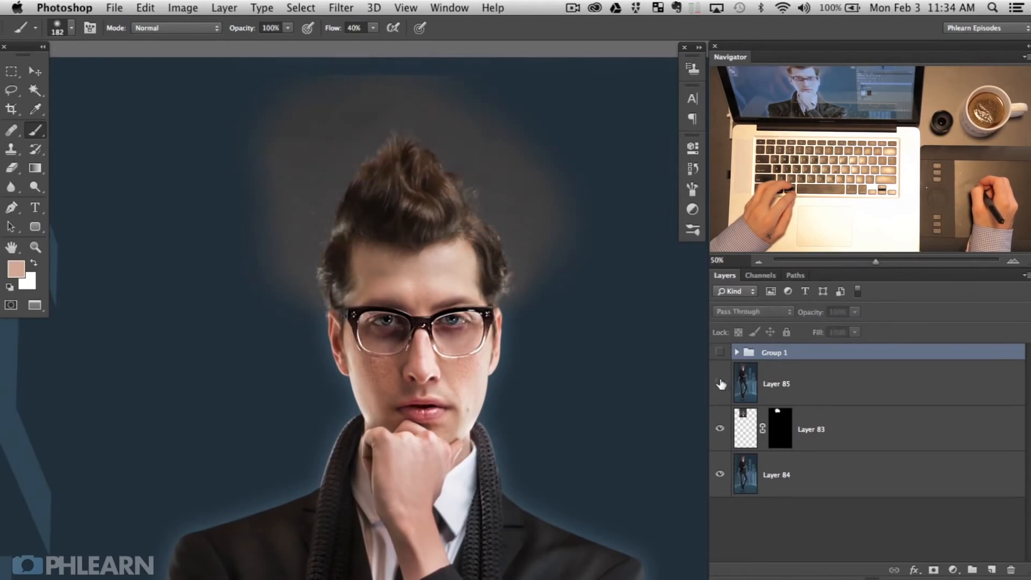
pyautogui.click(720, 353)
pyautogui.moveTo(719, 351)
pyautogui.mouseDown()
pyautogui.moveTo(721, 391)
pyautogui.moveTo(719, 356)
pyautogui.mouseUp()
pyautogui.press('super+plus')
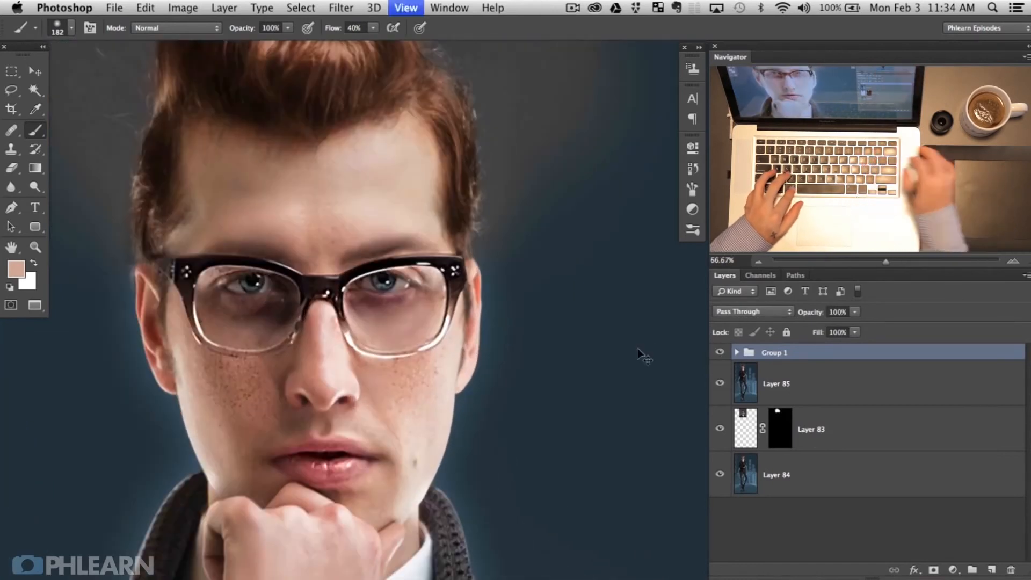
pyautogui.moveTo(373, 161); pyautogui.dragTo(406, 304)
# Step: Start a curved Pen path beside the head and run it up the hair's left edge
pyautogui.press('p')
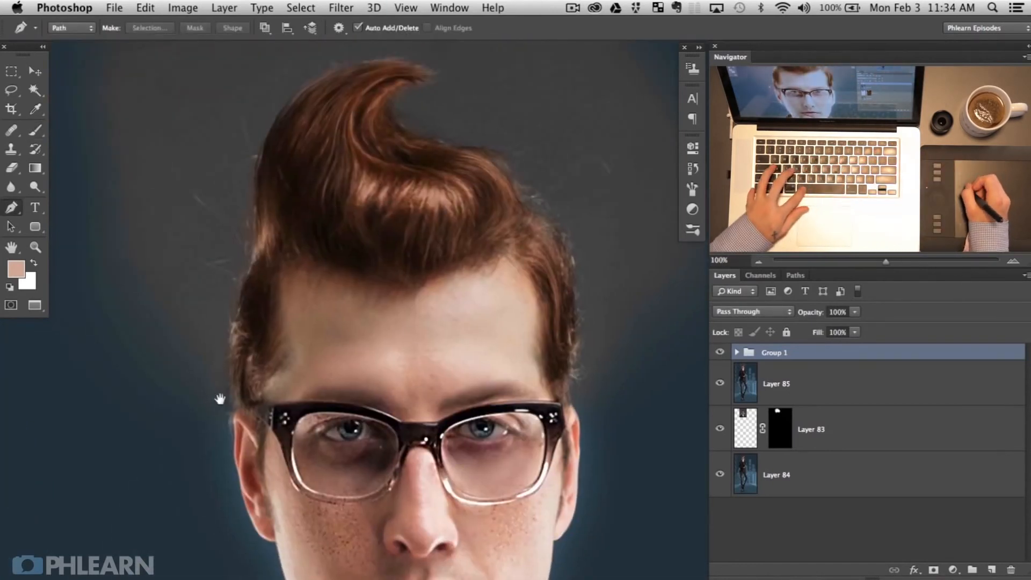
pyautogui.moveTo(236, 376); pyautogui.dragTo(332, 394)
pyautogui.moveTo(115, 430); pyautogui.dragTo(166, 554)
pyautogui.moveTo(315, 454); pyautogui.dragTo(328, 424)
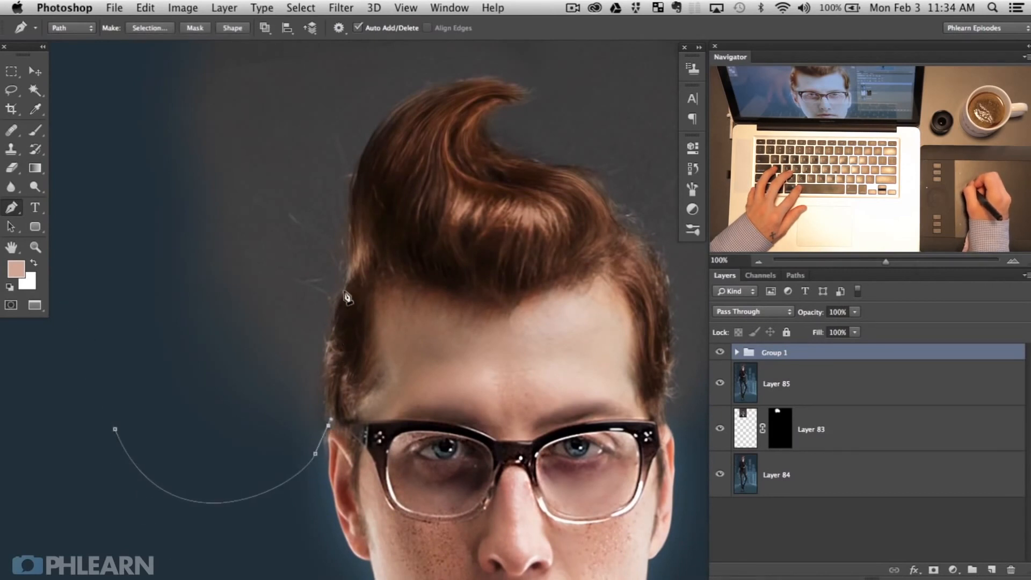
pyautogui.moveTo(352, 274); pyautogui.dragTo(395, 217)
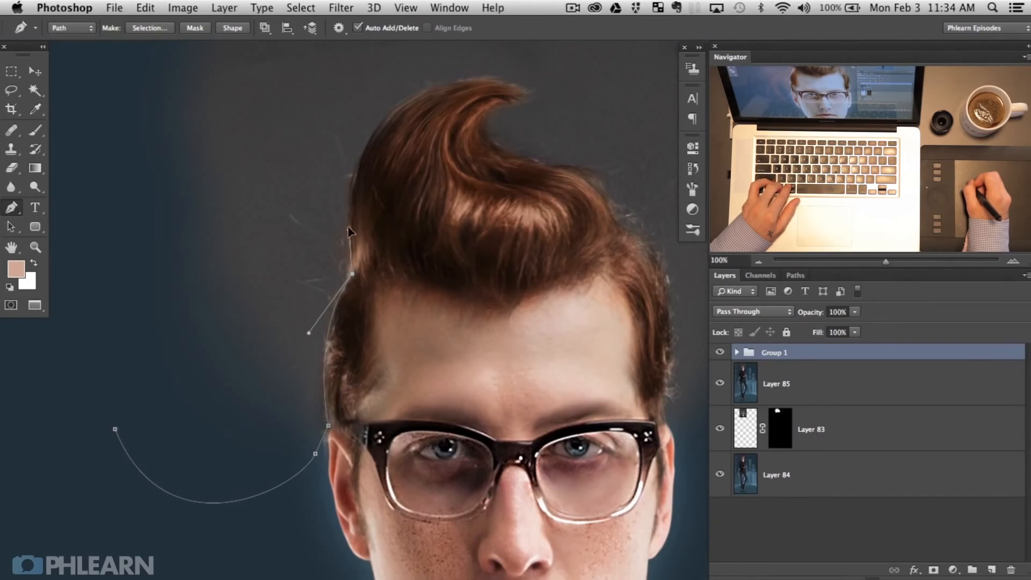
pyautogui.moveTo(380, 129); pyautogui.dragTo(402, 107)
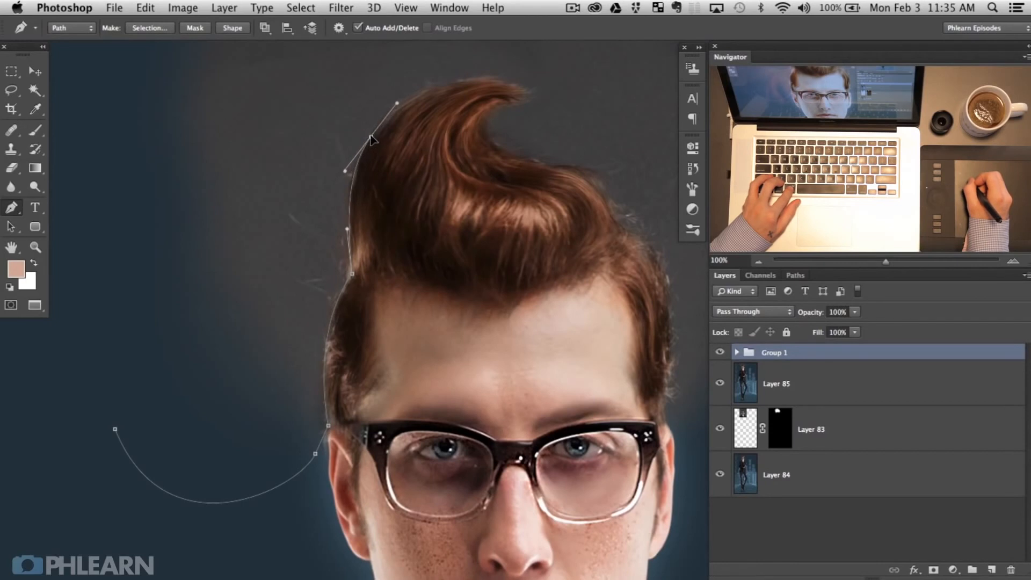
# Step: Curve the path over the top of the pompadour and around the curl
pyautogui.moveTo(542, 102); pyautogui.dragTo(505, 127)
pyautogui.moveTo(507, 111); pyautogui.dragTo(504, 105)
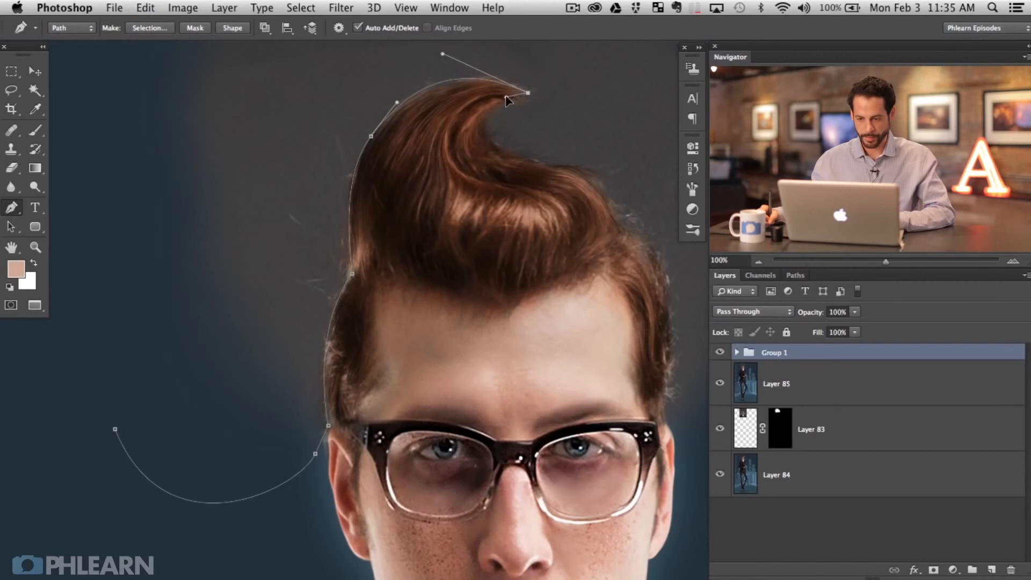
pyautogui.moveTo(506, 154); pyautogui.dragTo(553, 171)
pyautogui.moveTo(506, 96); pyautogui.dragTo(494, 92)
pyautogui.moveTo(463, 141); pyautogui.dragTo(466, 143)
pyautogui.moveTo(620, 229); pyautogui.dragTo(620, 293)
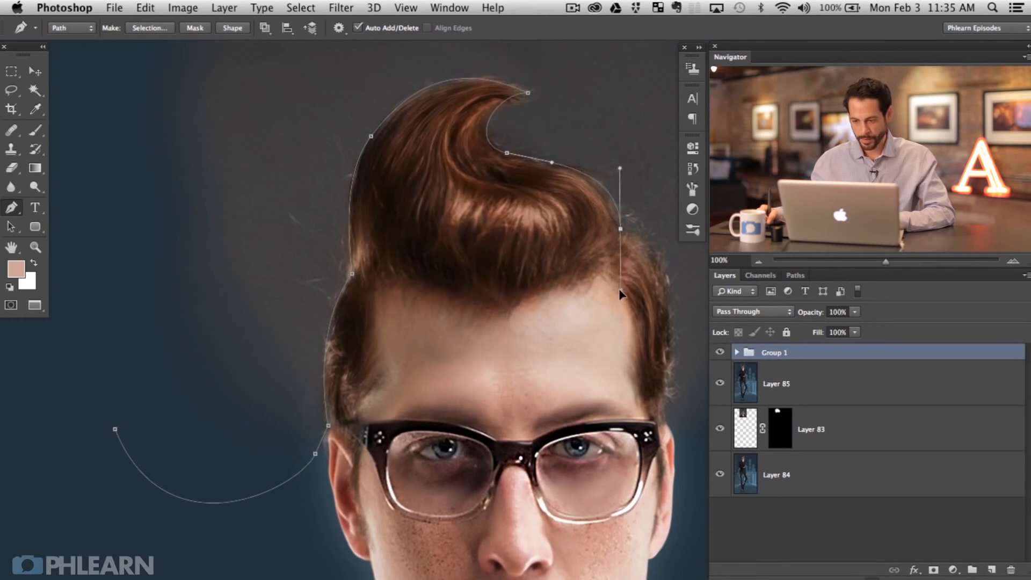
pyautogui.keyDown('ctrl'); pyautogui.click(527, 93); pyautogui.keyUp('ctrl')
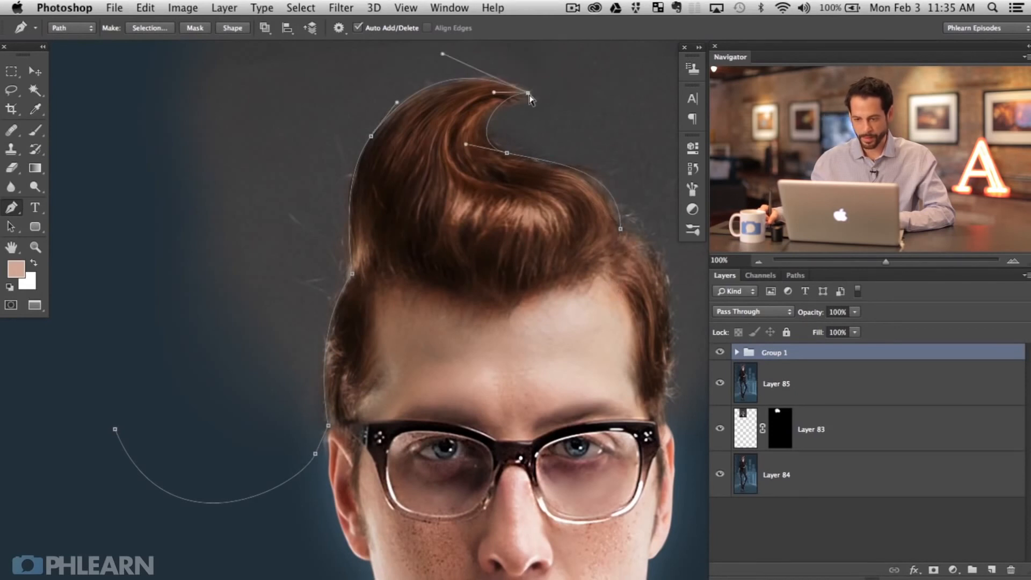
# Step: Continue the path down the right side of the hair to an anchor at the glasses edge
pyautogui.moveTo(615, 254); pyautogui.dragTo(438, 196)
pyautogui.keyDown('ctrl'); pyautogui.click(444, 174); pyautogui.keyUp('ctrl')
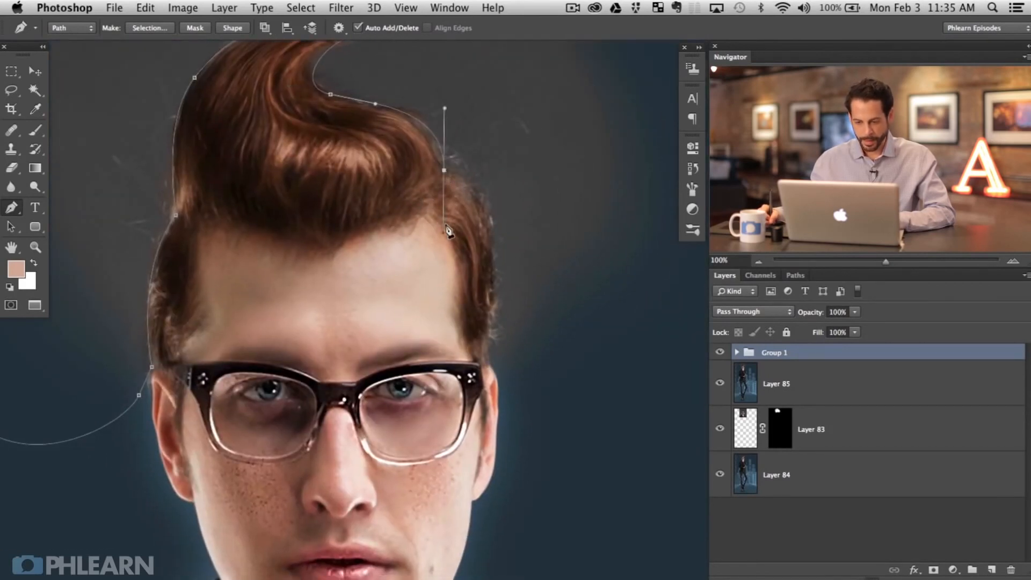
pyautogui.moveTo(445, 235); pyautogui.dragTo(470, 179)
pyautogui.moveTo(483, 363); pyautogui.dragTo(469, 427)
pyautogui.moveTo(497, 302); pyautogui.dragTo(516, 210)
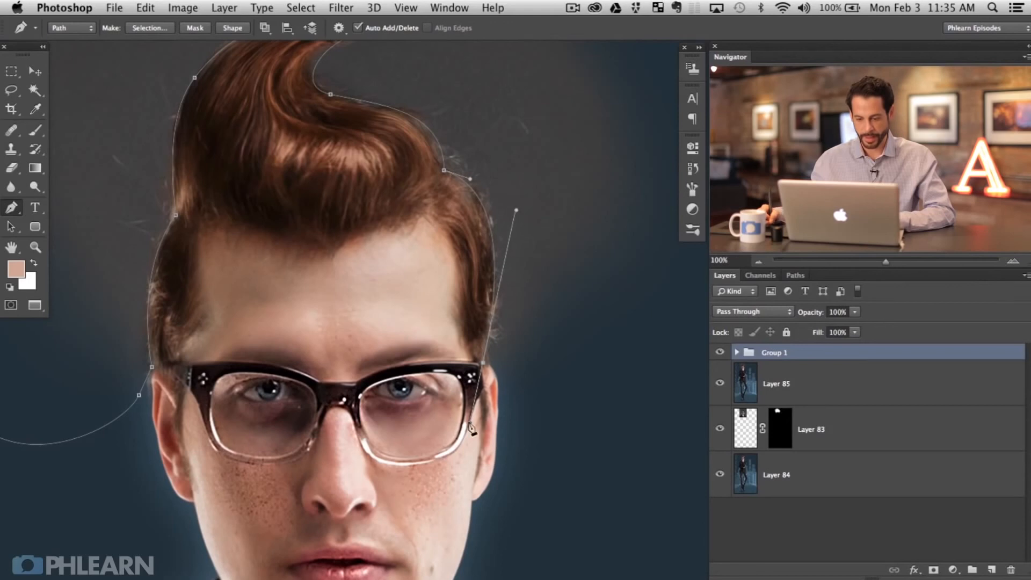
pyautogui.moveTo(469, 425); pyautogui.dragTo(554, 441)
pyautogui.hscroll(5, 537, 429)
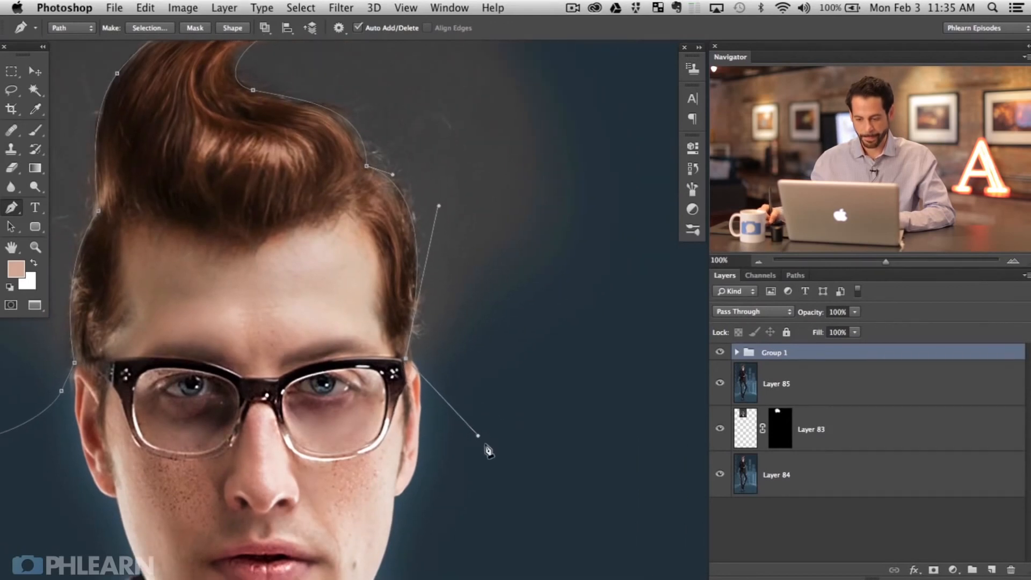
# Step: Shorten the glasses-edge anchor's handle and extend the path to a curved anchor beside the cheek
pyautogui.moveTo(478, 434); pyautogui.dragTo(459, 379)
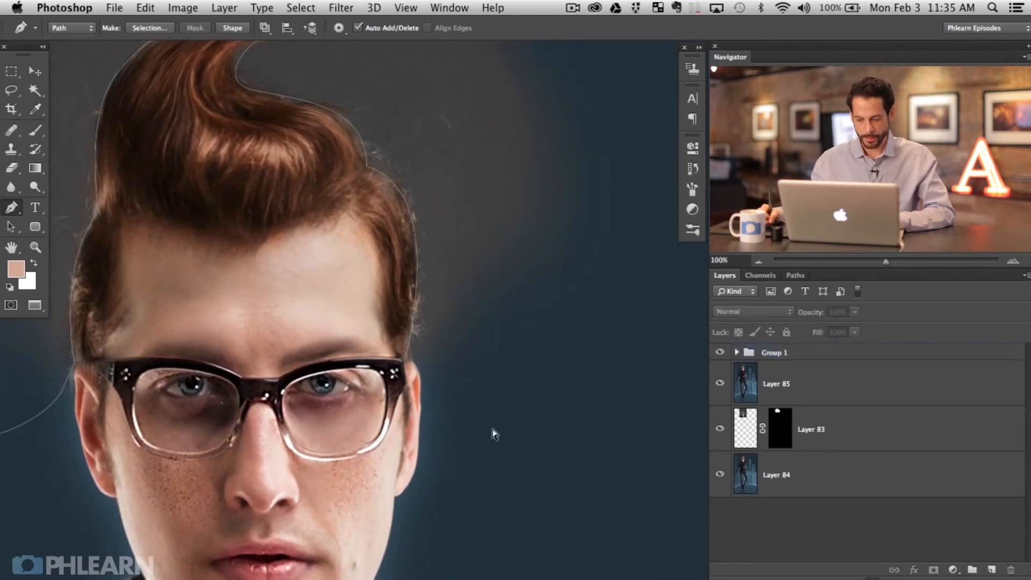
pyautogui.keyDown('super'); pyautogui.click(406, 353); pyautogui.keyUp('super')
pyautogui.keyDown('super'); pyautogui.click(406, 359); pyautogui.keyUp('super')
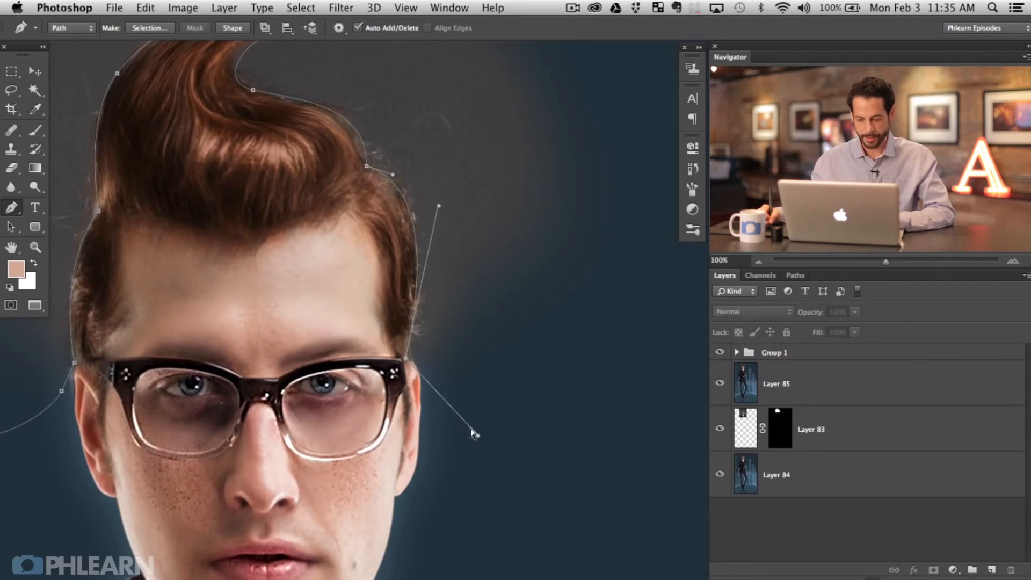
pyautogui.moveTo(478, 436); pyautogui.dragTo(447, 370)
pyautogui.click(447, 373)
pyautogui.press('super+z')
pyautogui.click(407, 359)
pyautogui.click(463, 400)
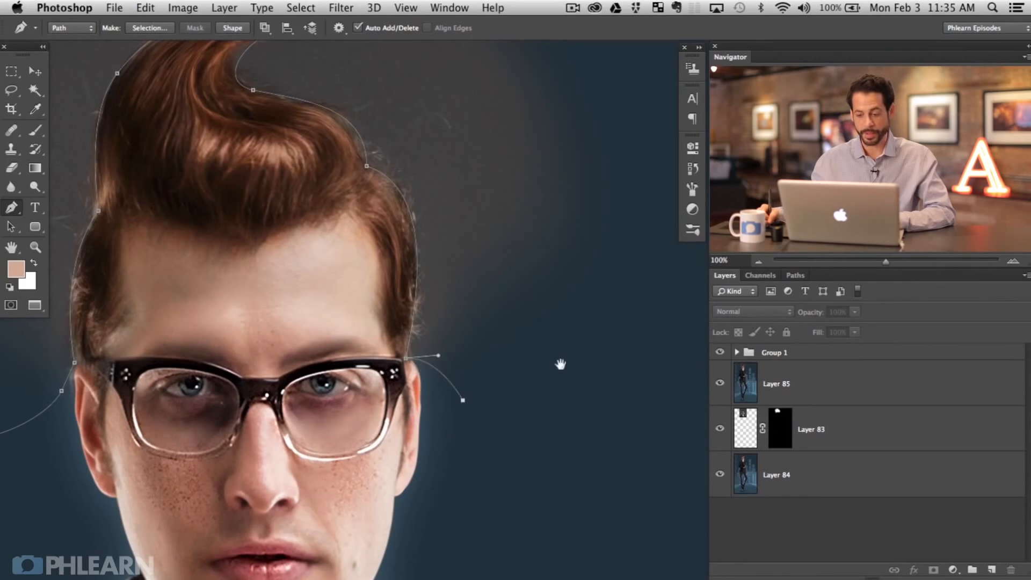
pyautogui.moveTo(561, 364); pyautogui.dragTo(550, 526)
pyautogui.press('super+minus')
pyautogui.press('super+minus')
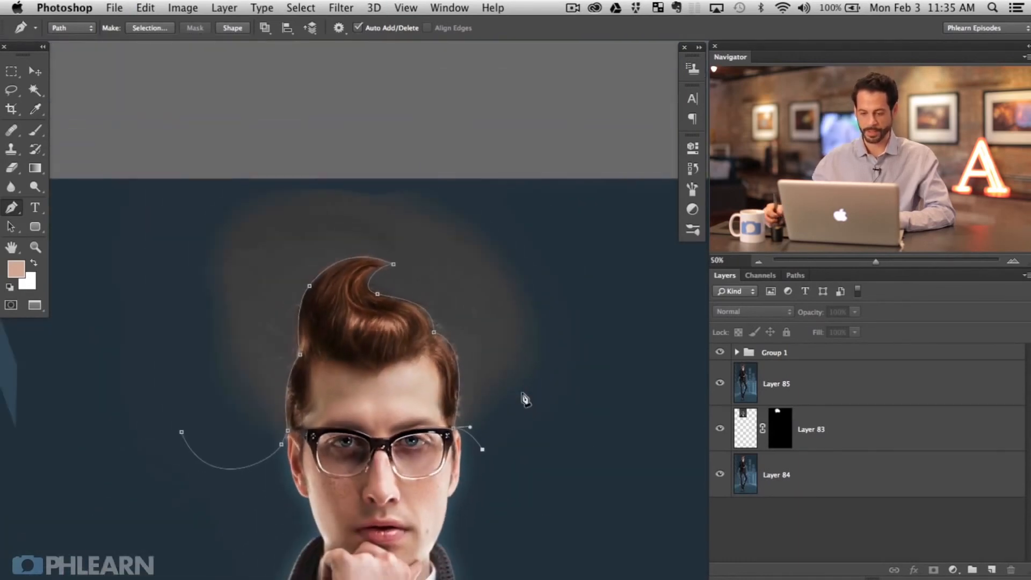
# Step: Add corner anchors right of, above and left of the head to close the path around the glow
pyautogui.click(653, 324)
pyautogui.click(556, 145)
pyautogui.click(179, 152)
pyautogui.click(109, 320)
pyautogui.click(157, 425)
pyautogui.press('super+minus')
pyautogui.press('super+minus')
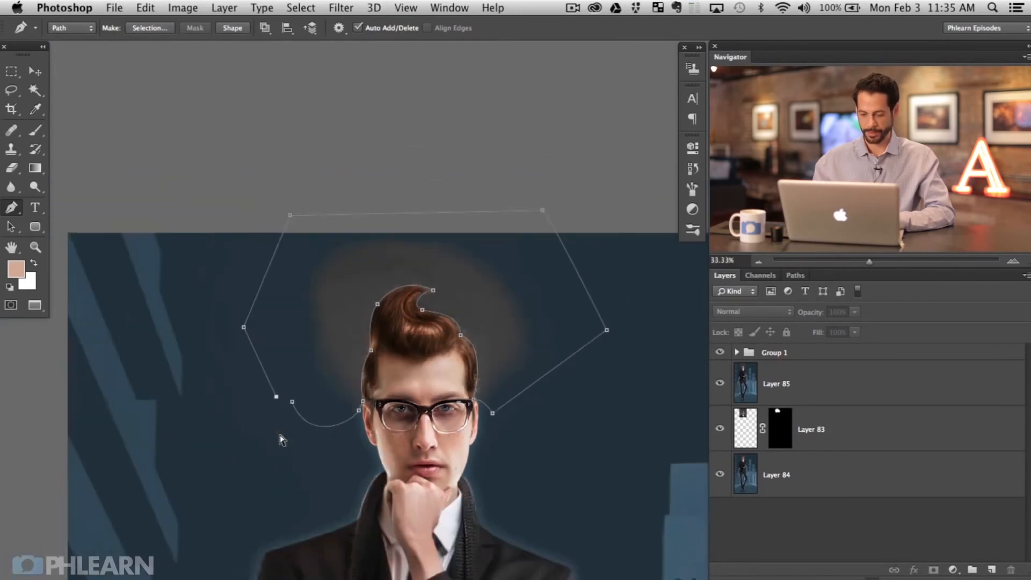
pyautogui.press('super+plus')
pyautogui.press('super+plus')
pyautogui.press('super+plus')
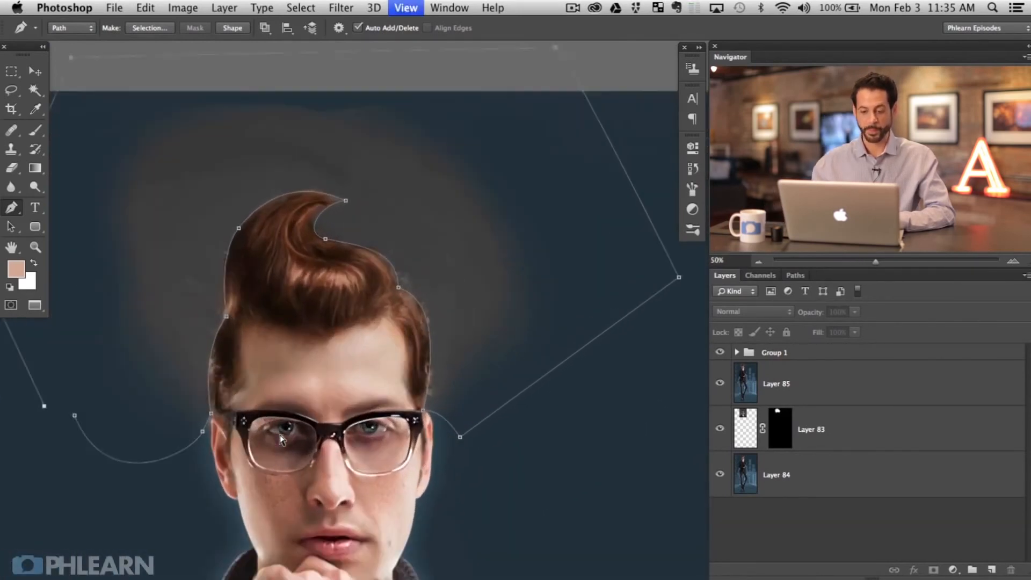
pyautogui.moveTo(289, 270); pyautogui.dragTo(316, 294)
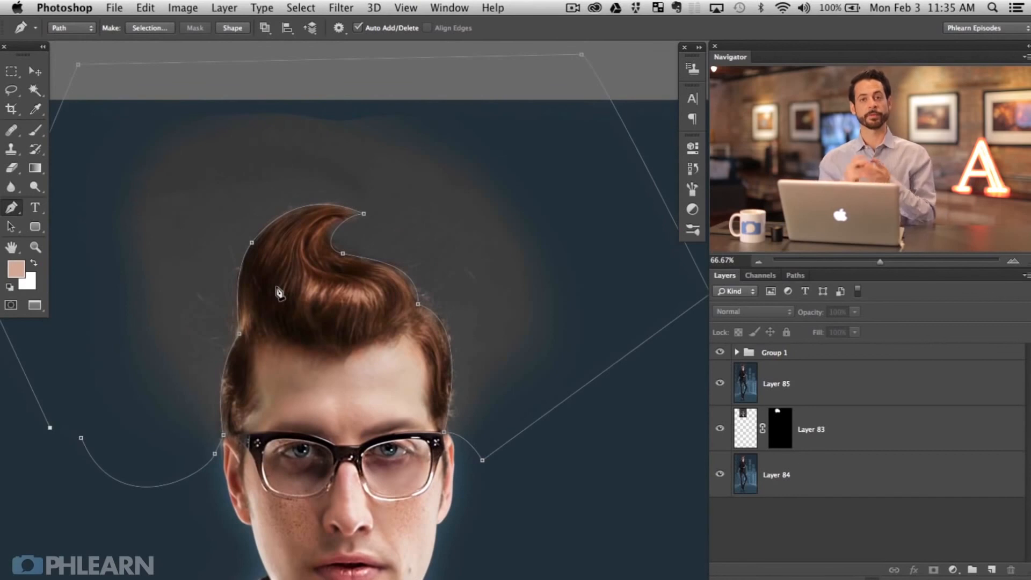
# Step: Turn the closed pen path into a selection with Make Selection and confirm
pyautogui.rightClick(492, 243)
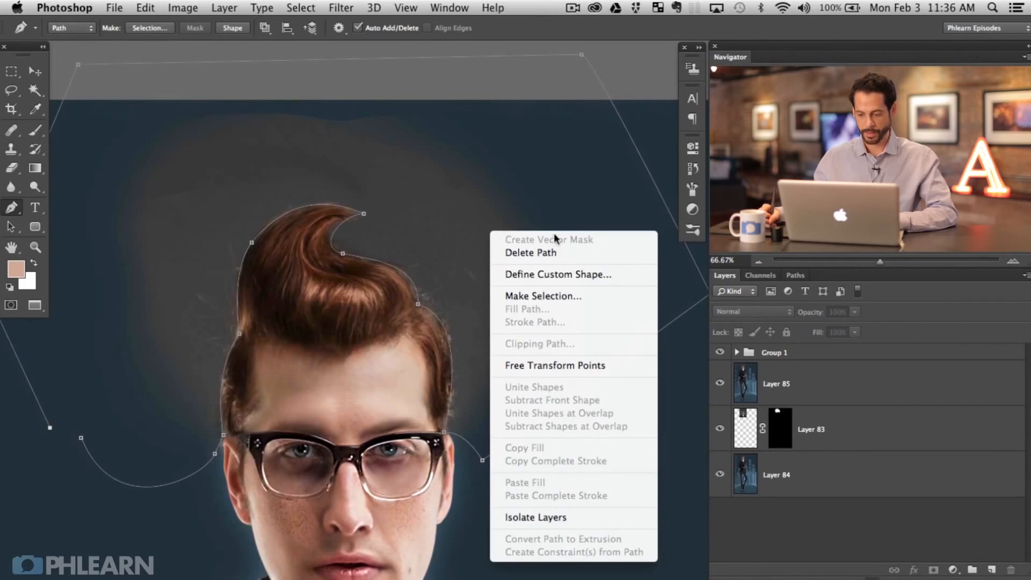
pyautogui.click(574, 310)
pyautogui.rightClick(567, 298)
pyautogui.click(554, 286)
pyautogui.rightClick(557, 274)
pyautogui.click(609, 341)
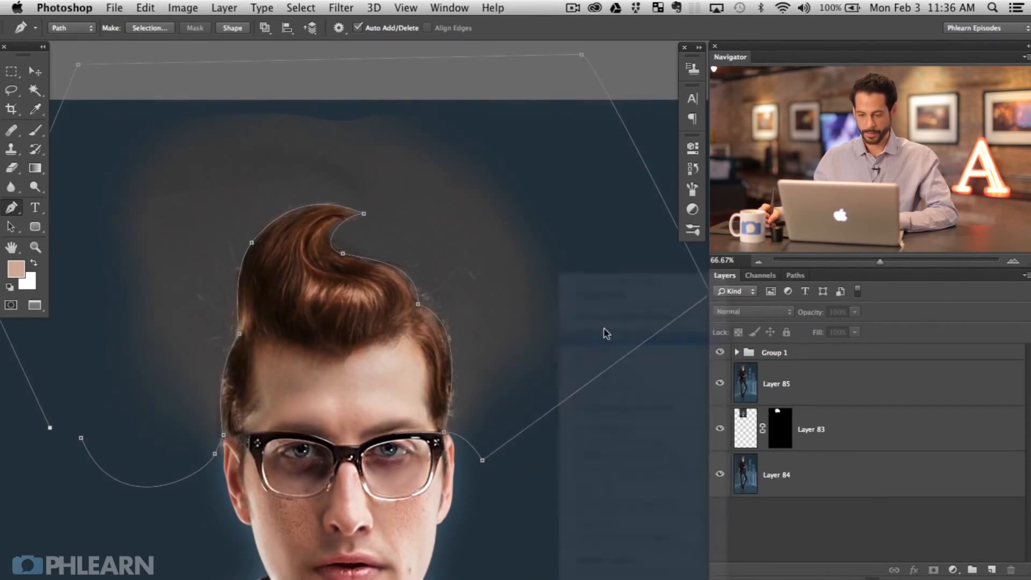
pyautogui.click(544, 217)
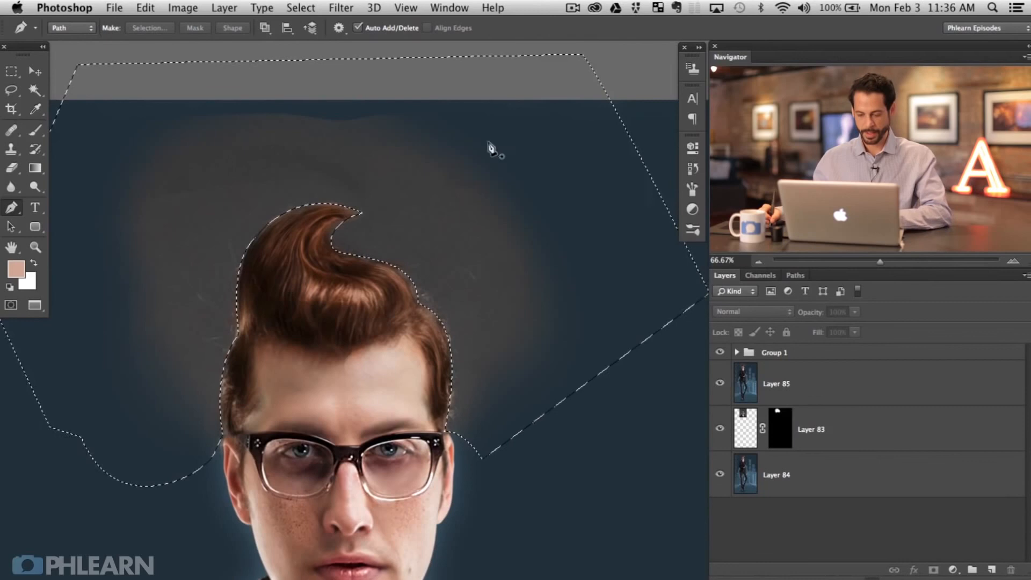
# Step: On a new layer above Group 1, fill the selection with the sampled dark blue background, then deselect
pyautogui.press('b')
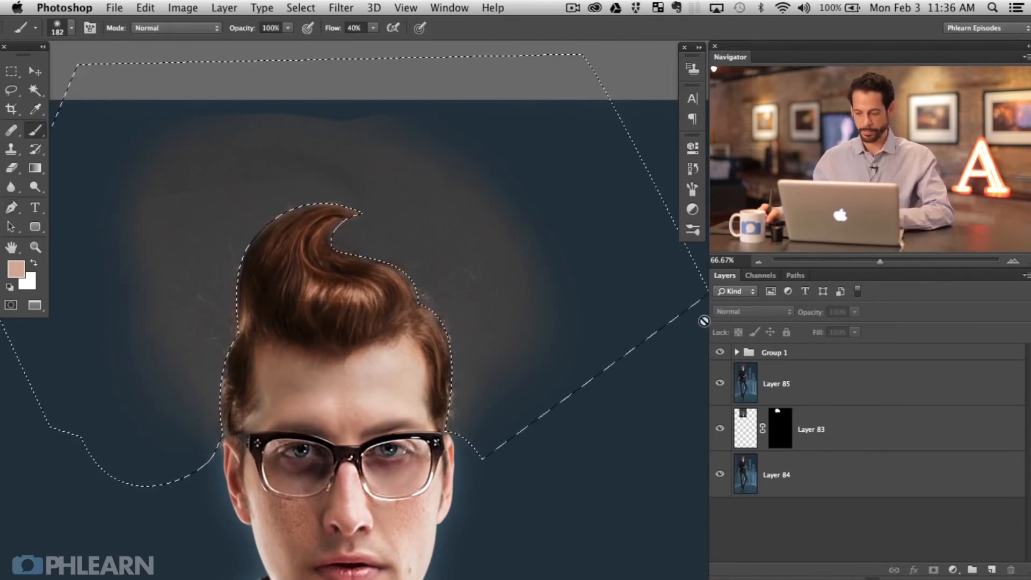
pyautogui.click(838, 355)
pyautogui.press('super+shift+alt+n')
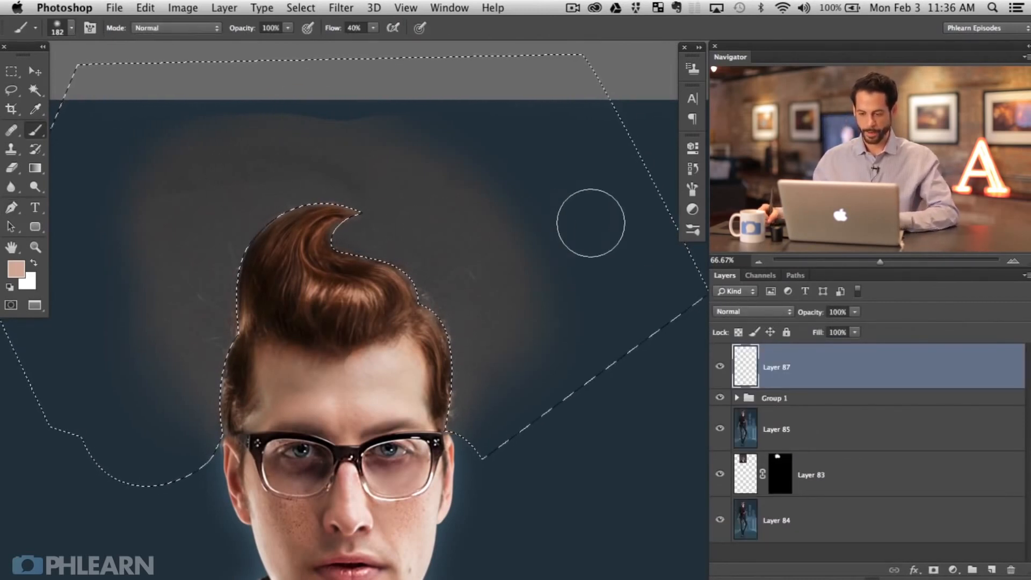
pyautogui.keyDown('alt'); pyautogui.click(622, 249); pyautogui.keyUp('alt')
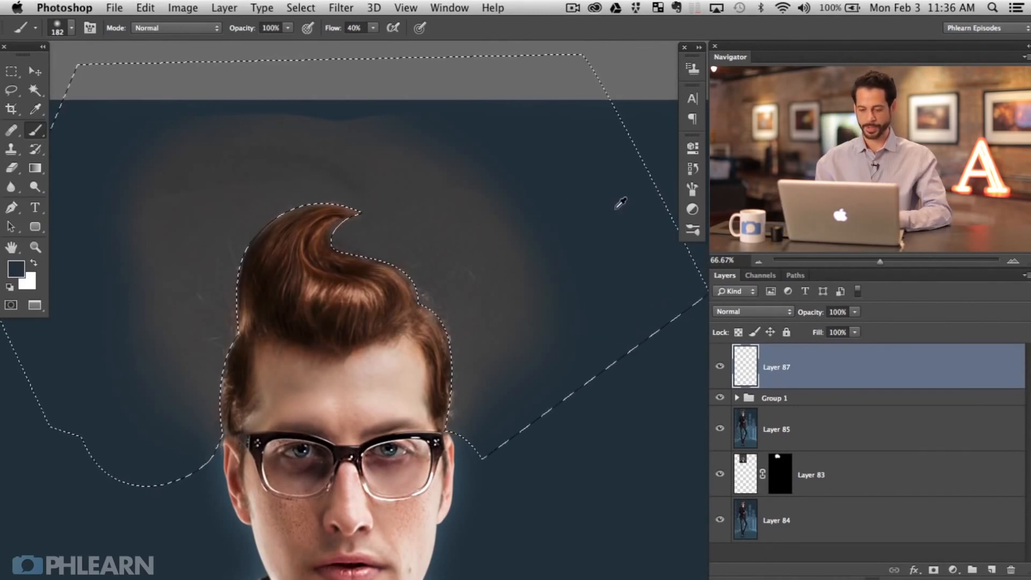
pyautogui.hotkey('alt', 'BackSpace')
pyautogui.press('super+d')
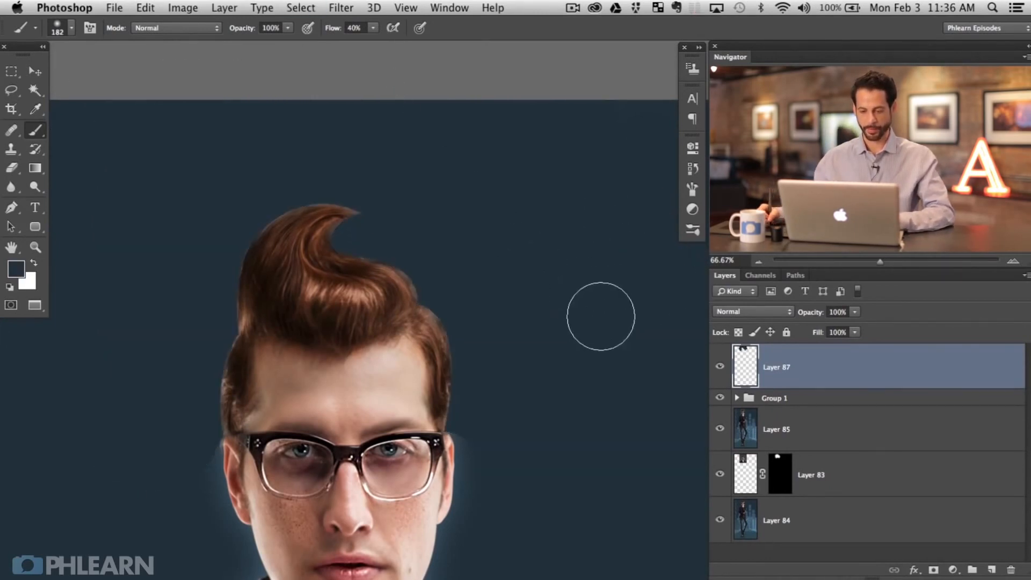
# Step: Toggle Layer 87 to compare the glow, shrink the brush and zoom out
pyautogui.click(719, 368)
pyautogui.click(720, 371)
pyautogui.click(719, 371)
pyautogui.click(719, 370)
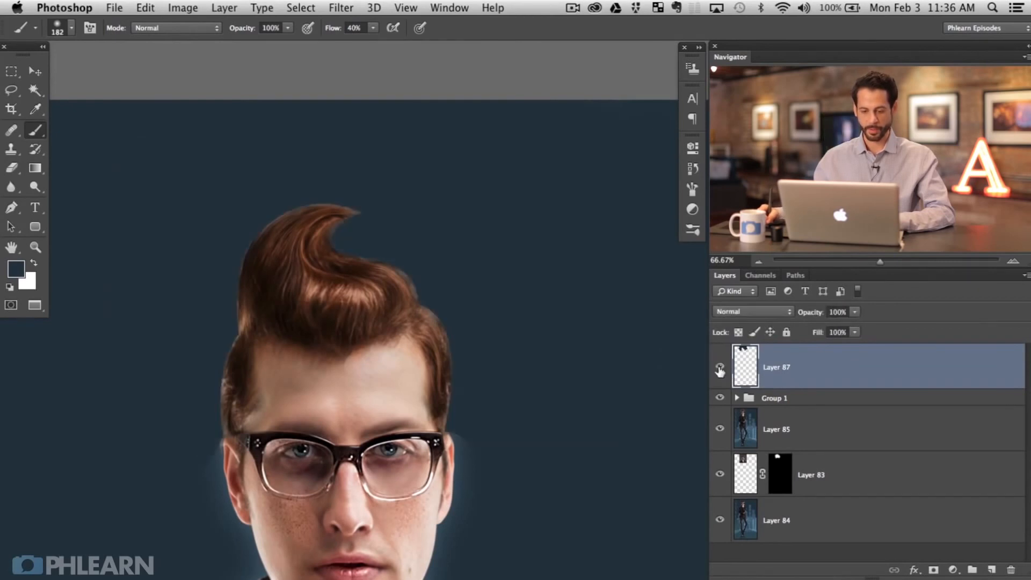
pyautogui.moveTo(215, 465); pyautogui.dragTo(196, 468)
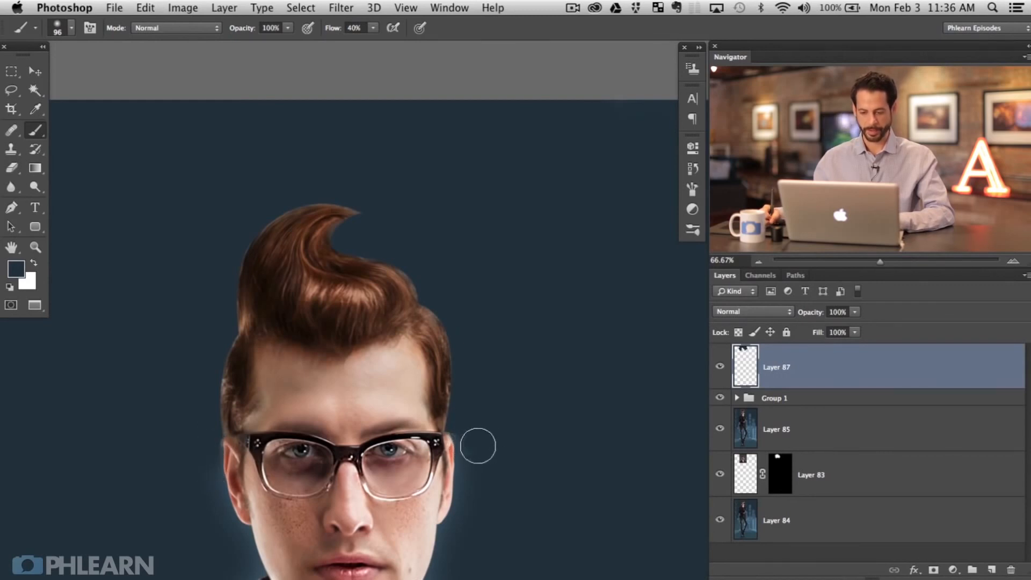
pyautogui.press('super+minus')
pyautogui.press('super+minus')
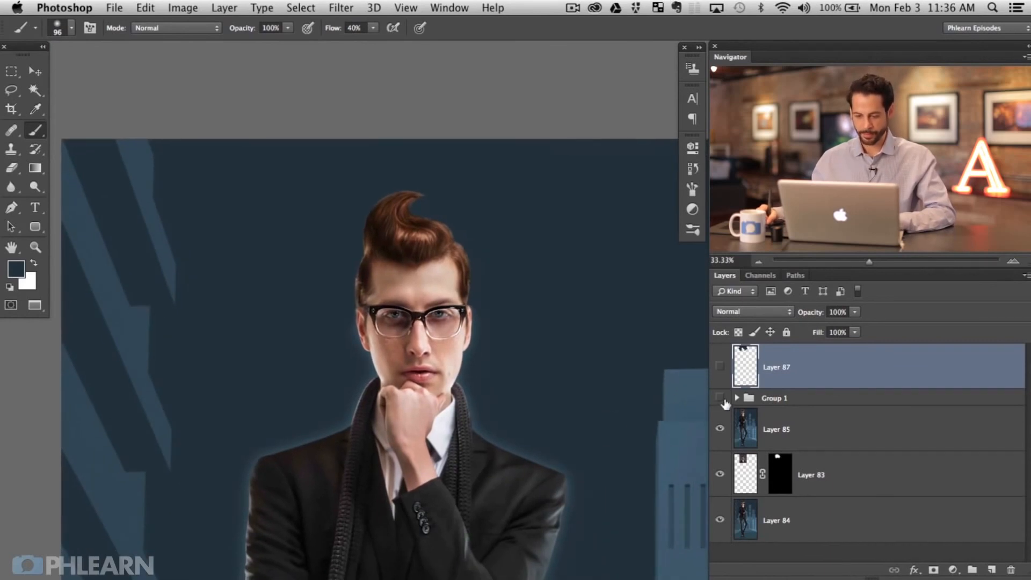
# Step: Group Layer 87, Group 1 and Layer 85 into Group 2
pyautogui.click(721, 398)
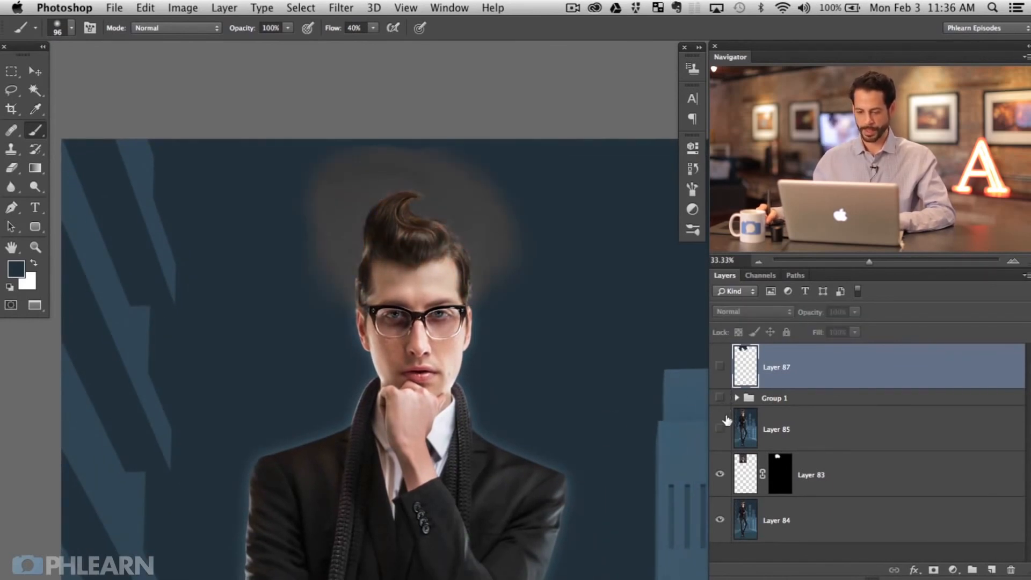
pyautogui.click(721, 364)
pyautogui.keyDown('shift'); pyautogui.click(763, 429); pyautogui.keyUp('shift')
pyautogui.press('super+g')
# Step: Zoom in on the head, toggle Group 2 to compare before and after, then zoom out
pyautogui.press('super+plus')
pyautogui.press('super+plus')
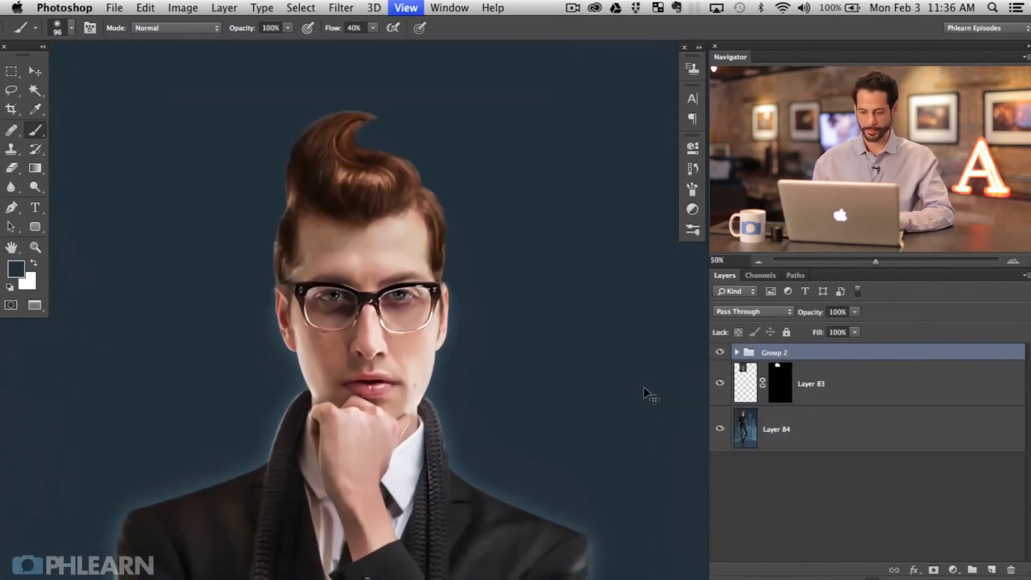
pyautogui.moveTo(442, 393); pyautogui.dragTo(541, 530)
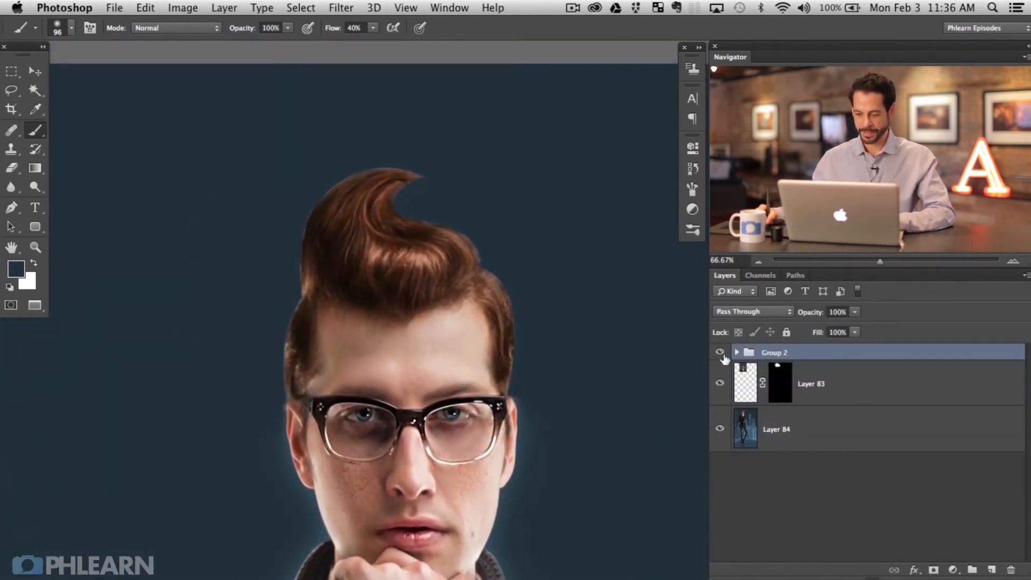
pyautogui.click(720, 353)
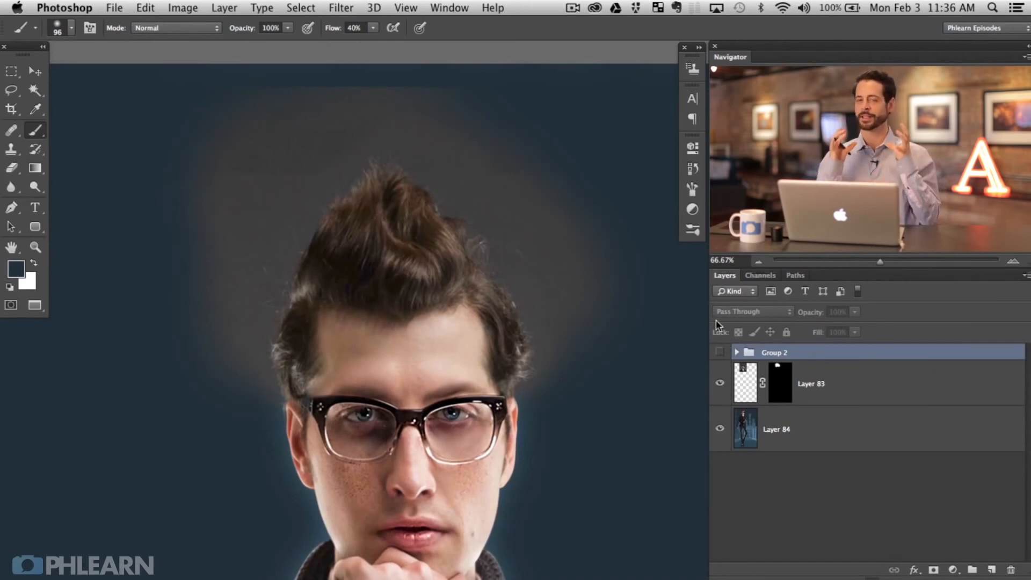
pyautogui.click(720, 353)
pyautogui.click(720, 354)
pyautogui.click(720, 354)
pyautogui.click(719, 354)
pyautogui.click(720, 356)
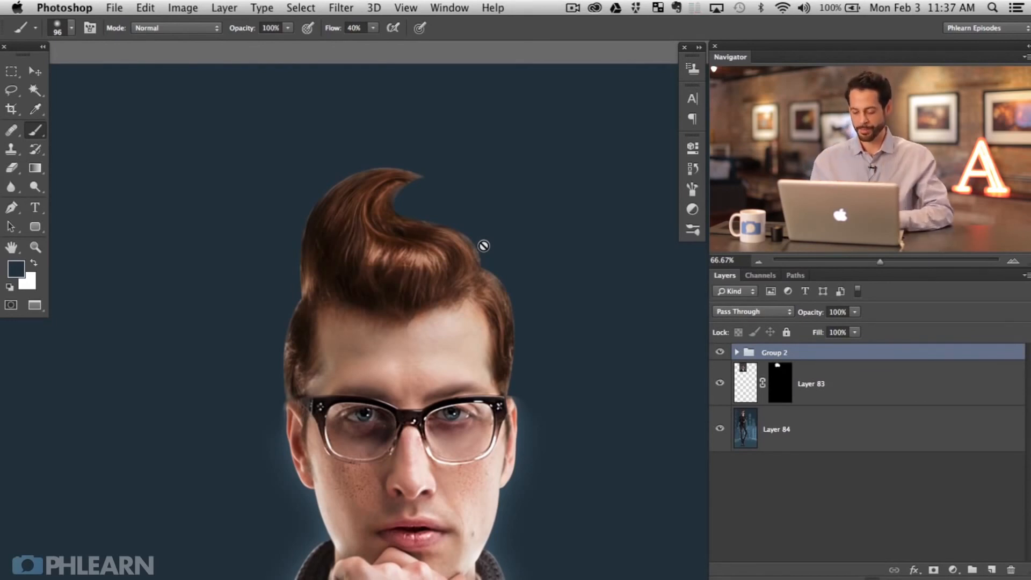
pyautogui.press('super+minus')
pyautogui.press('super+minus')
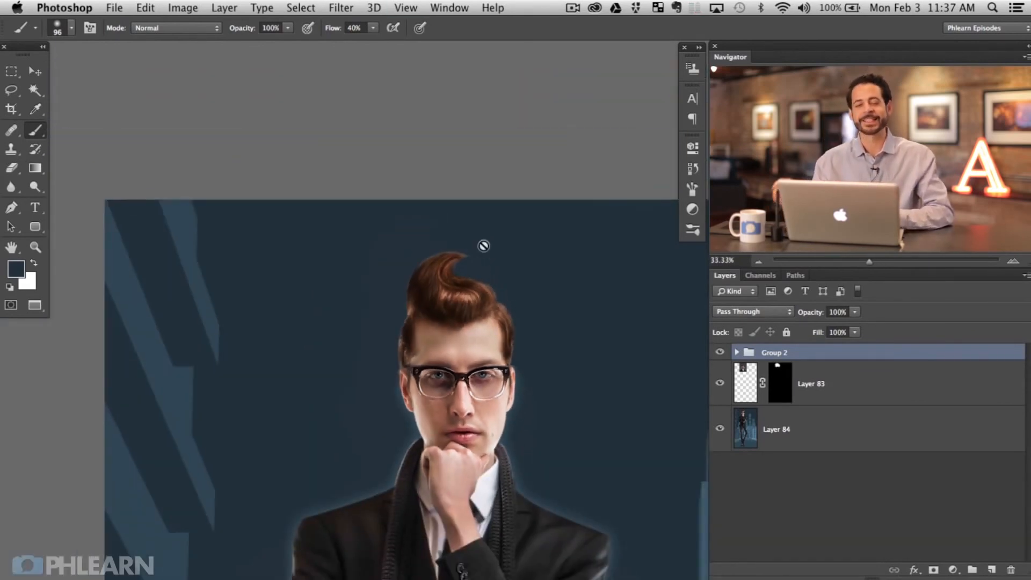